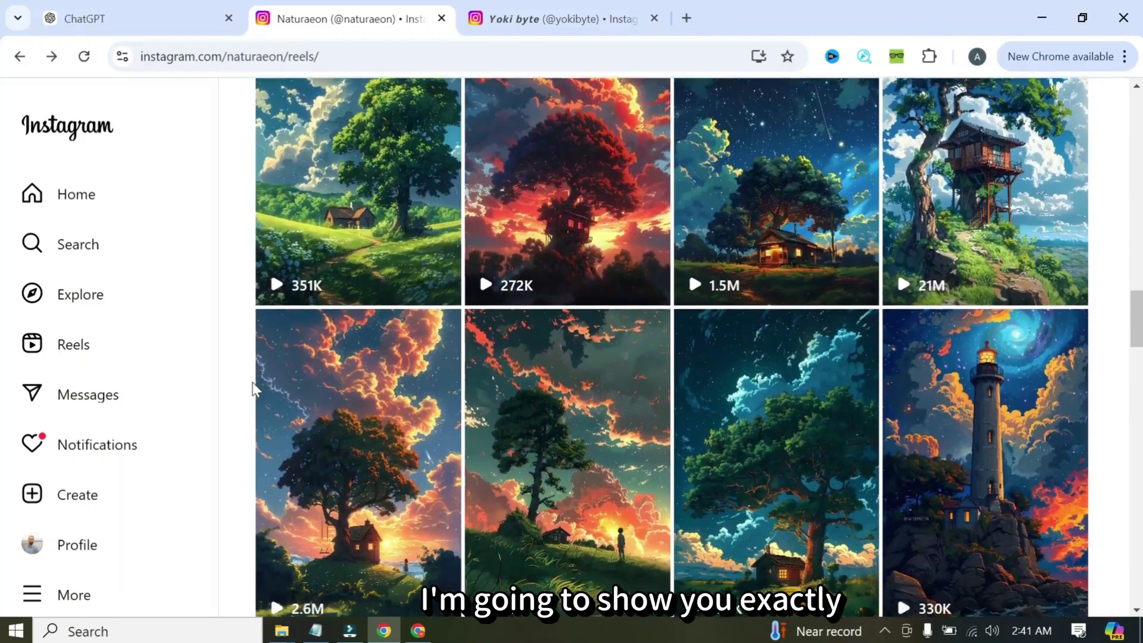
# Scroll through naturaeon's anime-style landscape Reels, then back up to the profile header.
pyautogui.scroll(-1, 255, 390)
pyautogui.scroll(-2, 255, 390)
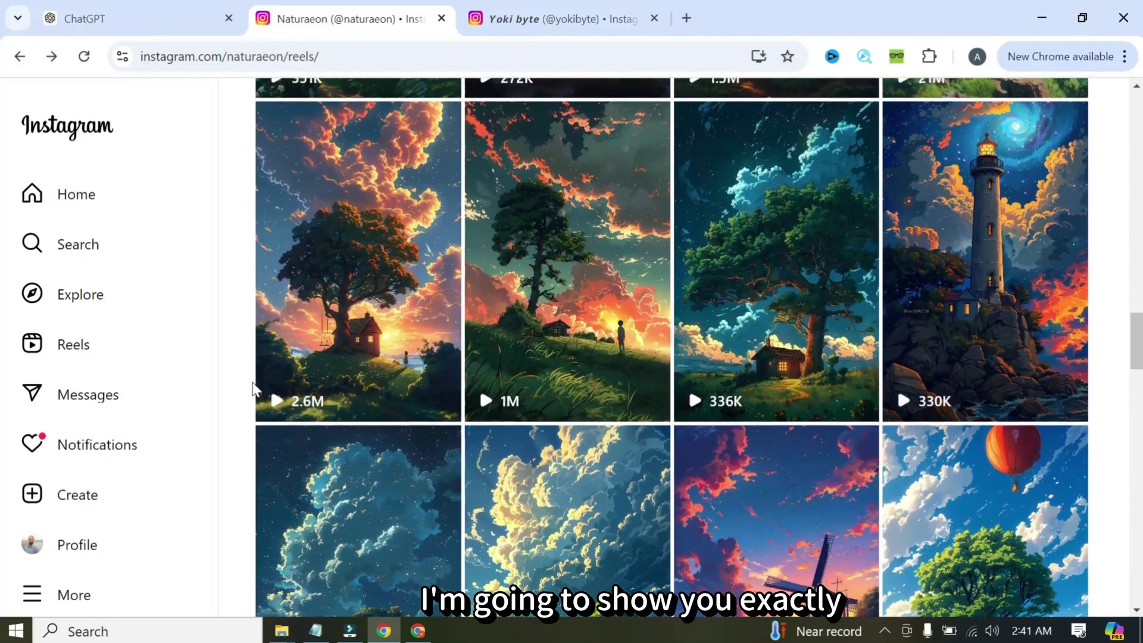
pyautogui.scroll(-4, 237, 402)
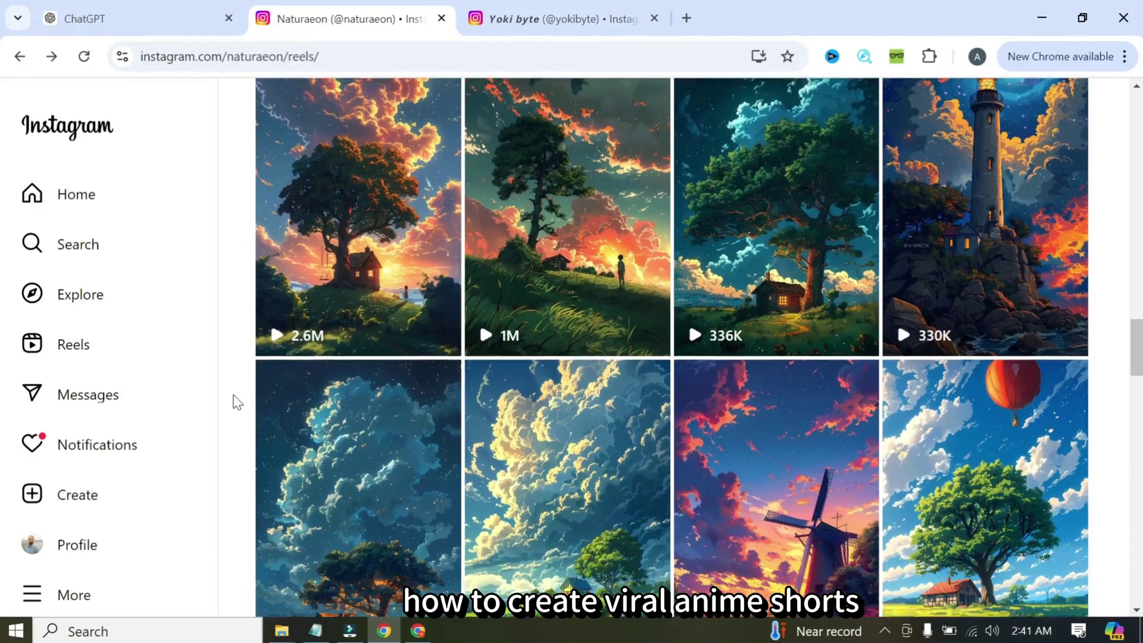
pyautogui.scroll(-1, 237, 403)
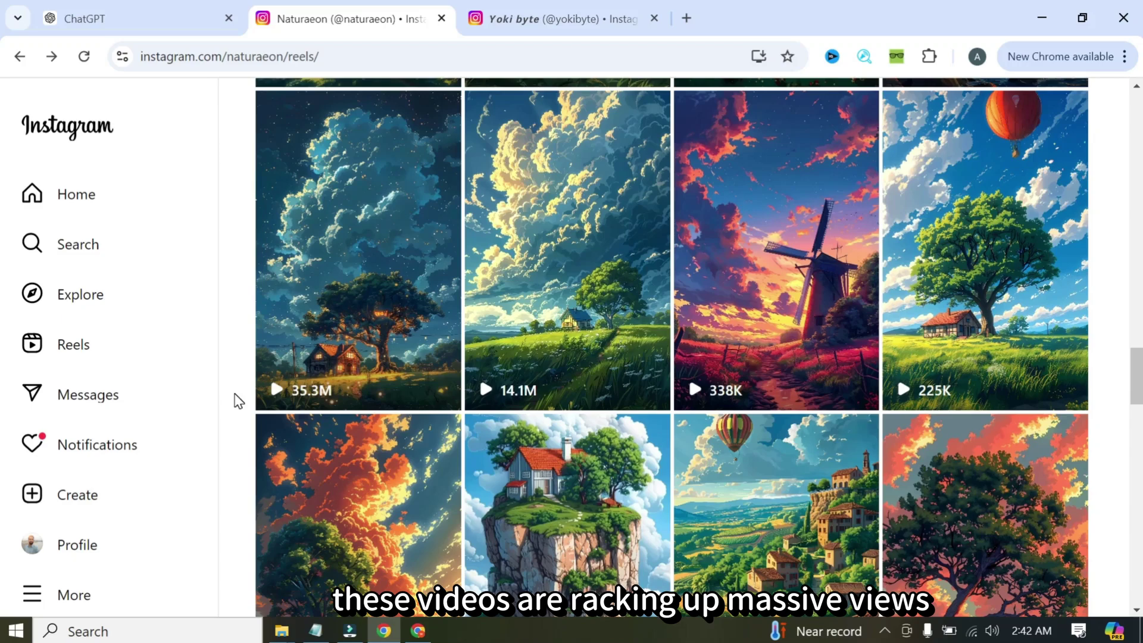
pyautogui.scroll(-2, 239, 401)
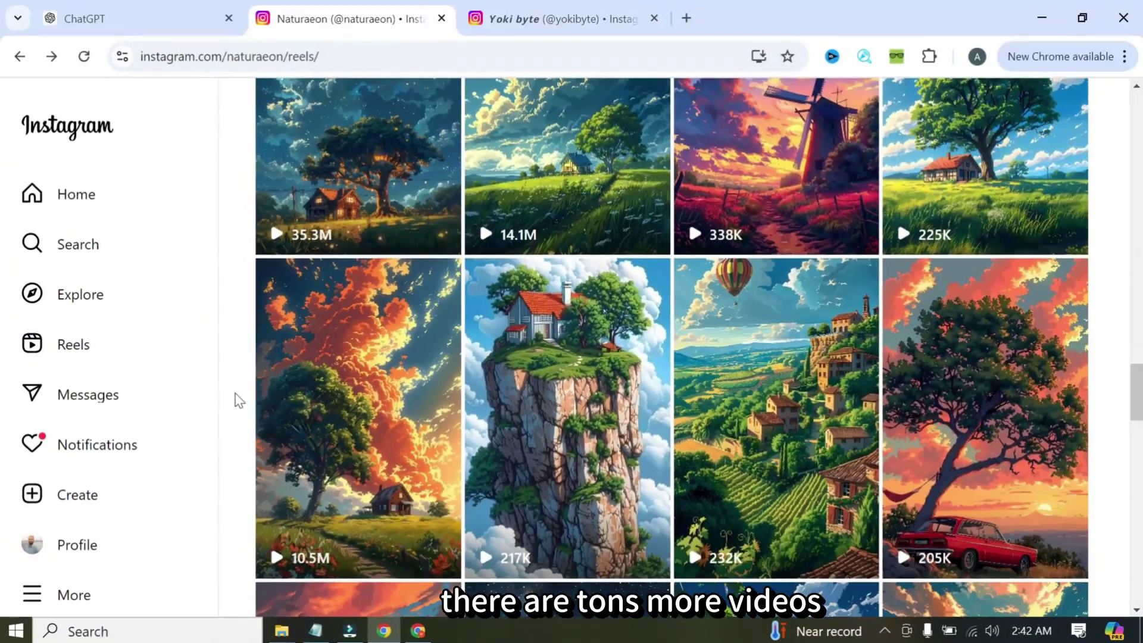
pyautogui.scroll(-1, 238, 400)
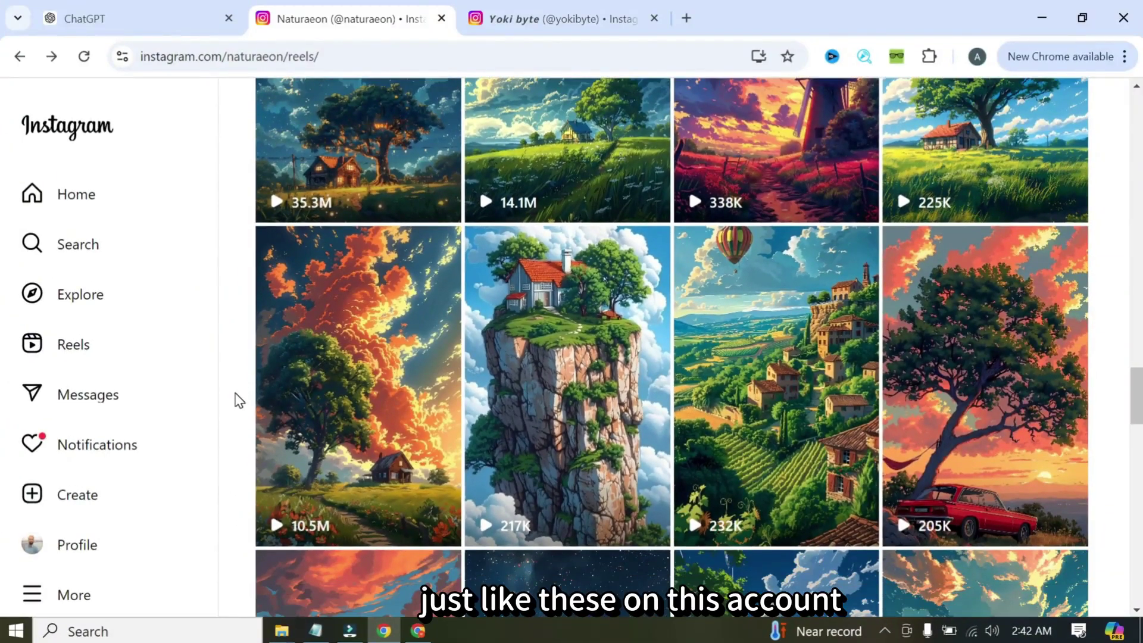
pyautogui.scroll(10, 238, 400)
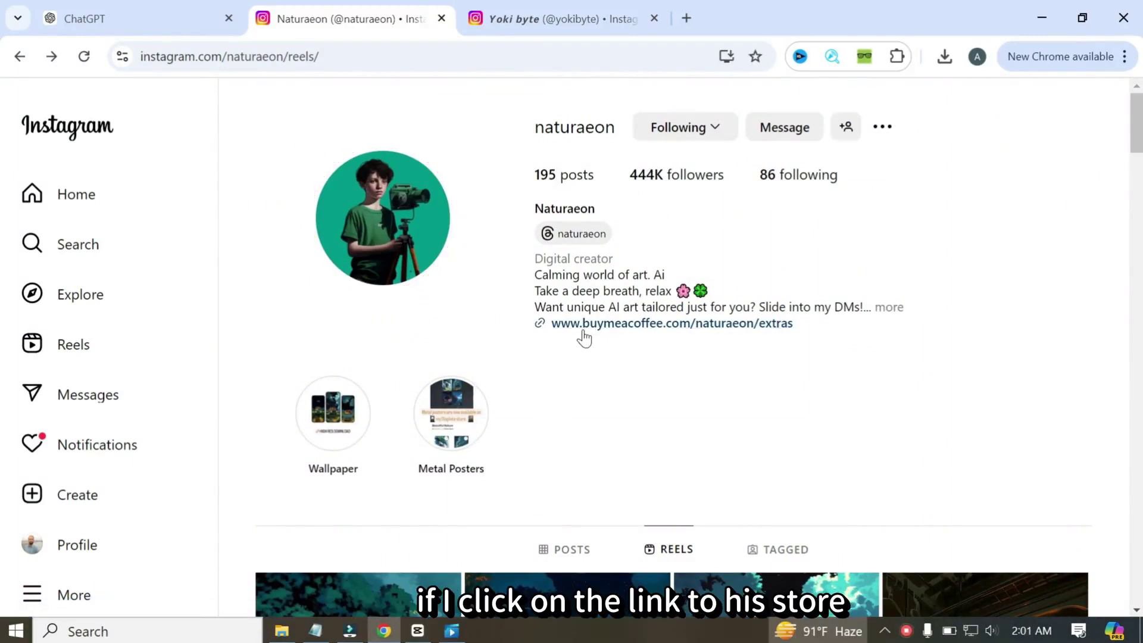
# Follow the bio's buymeacoffee link and highlight the 810 supporters and 1,818 sales counts.
pyautogui.click(583, 325)
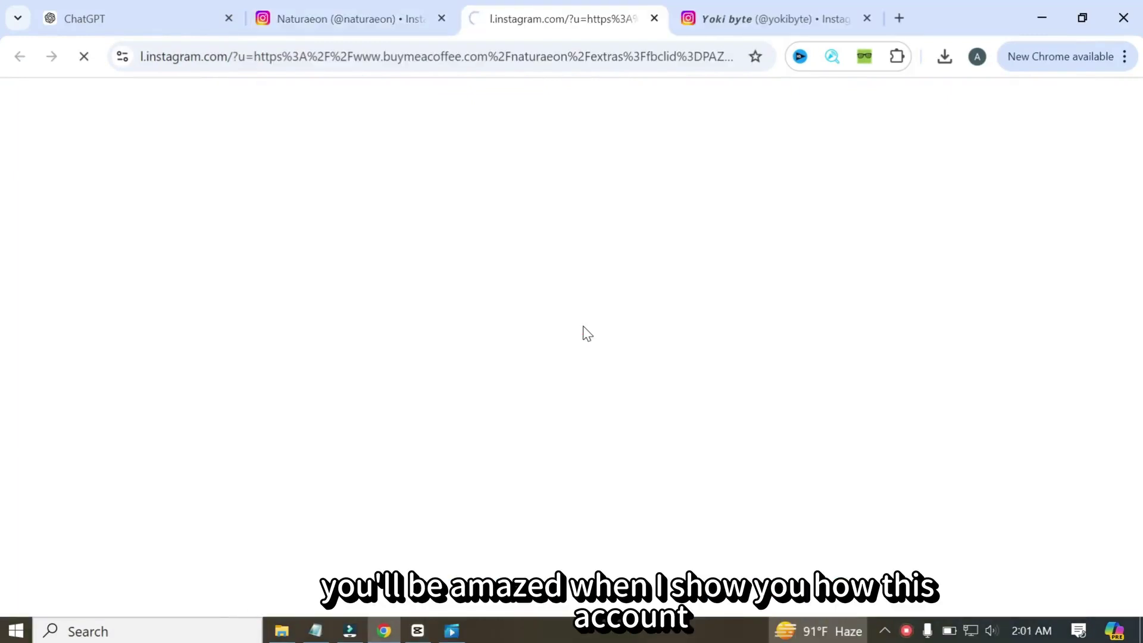
pyautogui.click(577, 338)
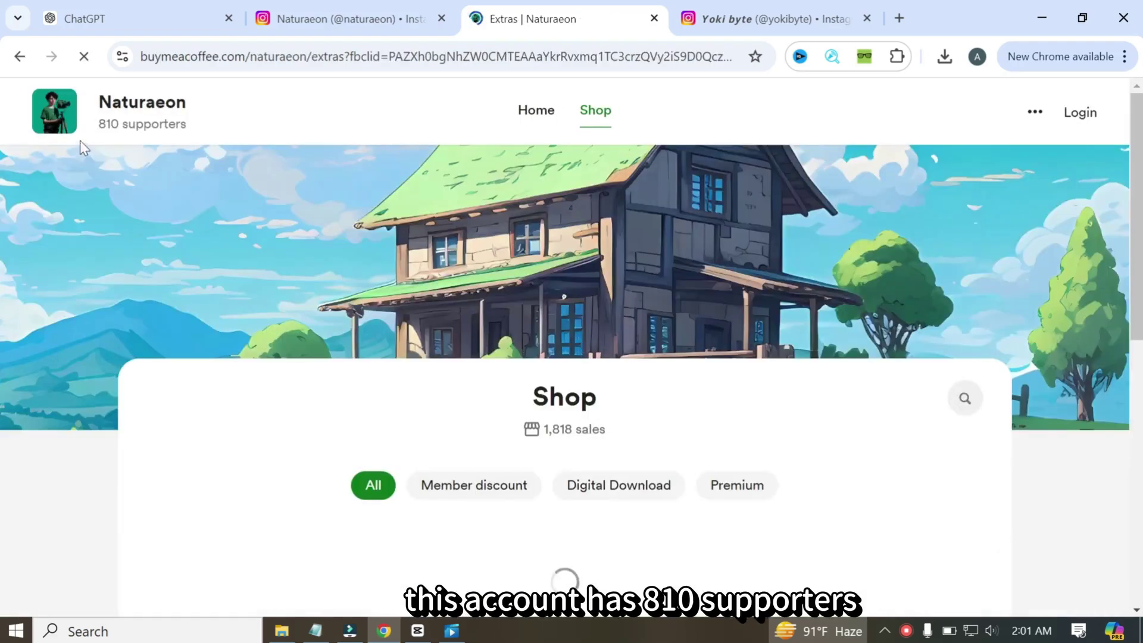
pyautogui.moveTo(89, 127); pyautogui.dragTo(192, 132)
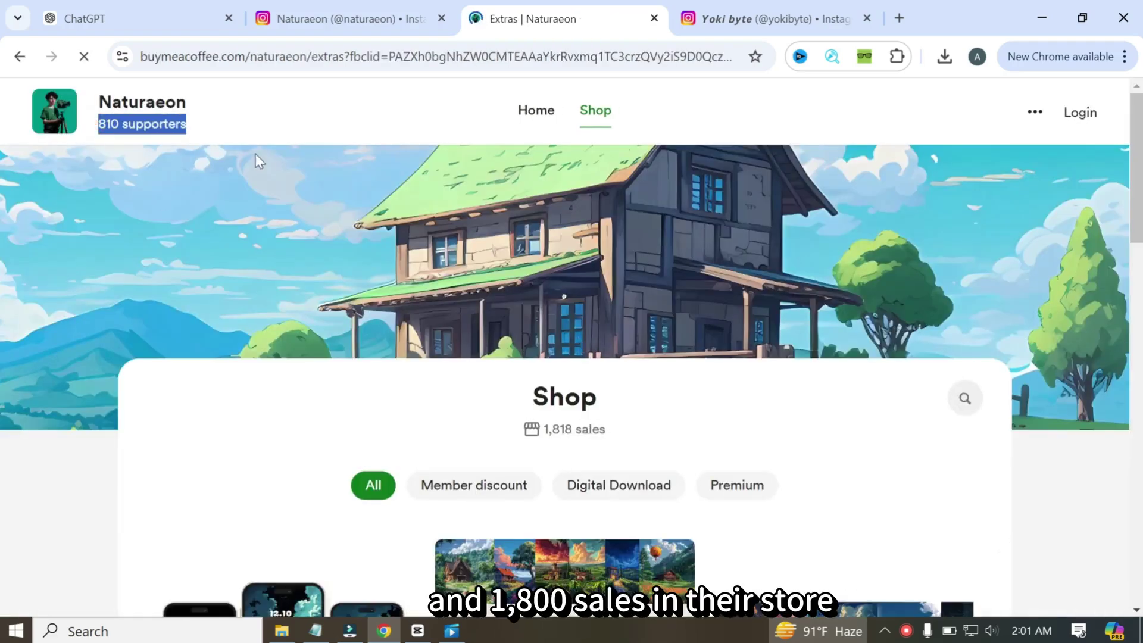
pyautogui.click(473, 377)
pyautogui.scroll(-3, 517, 334)
pyautogui.moveTo(542, 276); pyautogui.dragTo(616, 277)
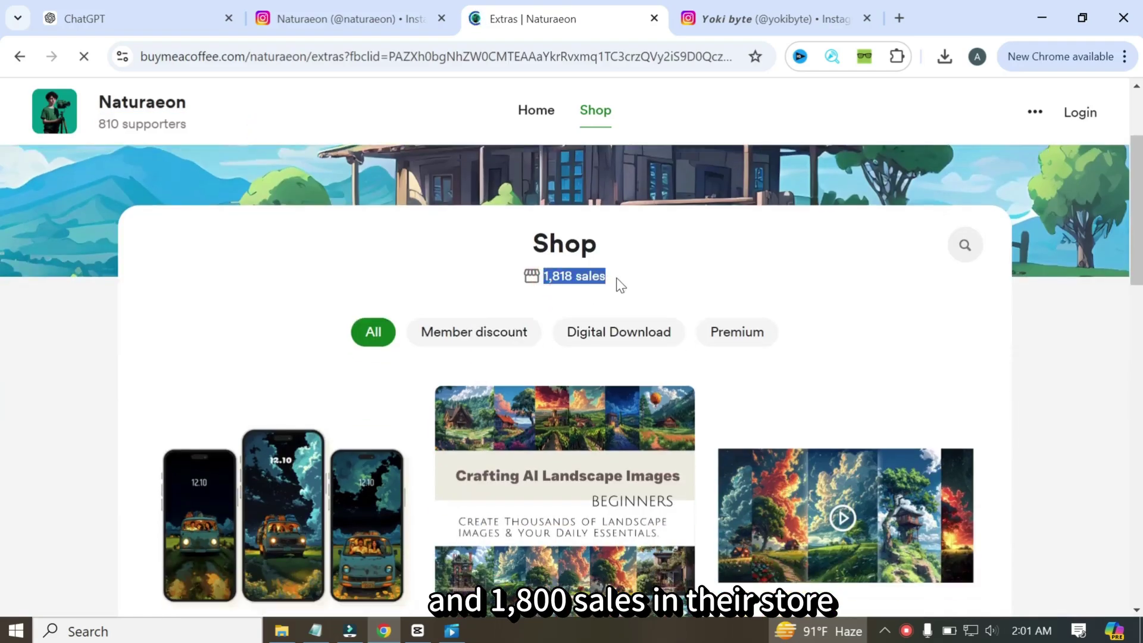
pyautogui.click(590, 295)
pyautogui.scroll(-4, 591, 298)
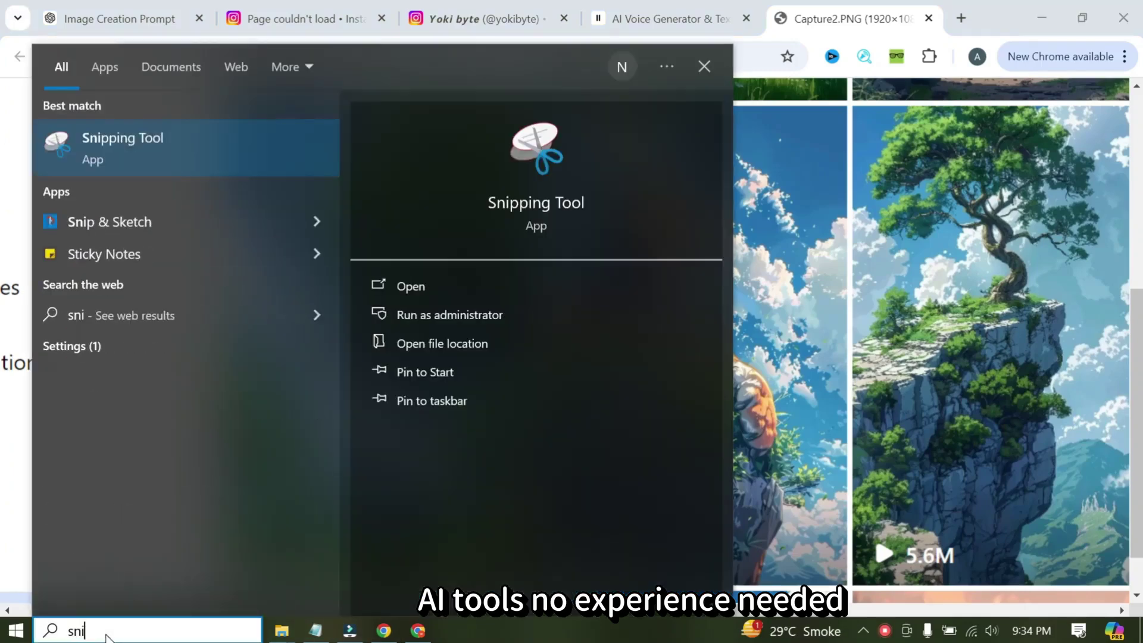
# Snip the 66.1M boy-under-a-tree thumbnail and save the capture as an image file.
pyautogui.click(98, 154)
pyautogui.click(329, 161)
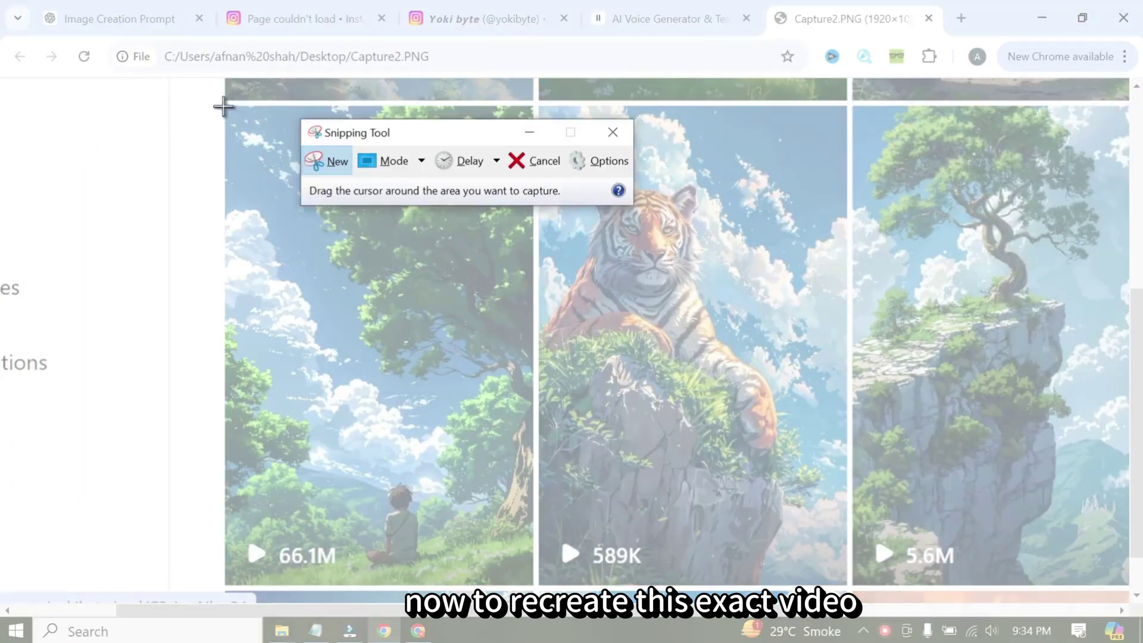
pyautogui.moveTo(223, 107); pyautogui.dragTo(536, 586)
pyautogui.click(151, 36)
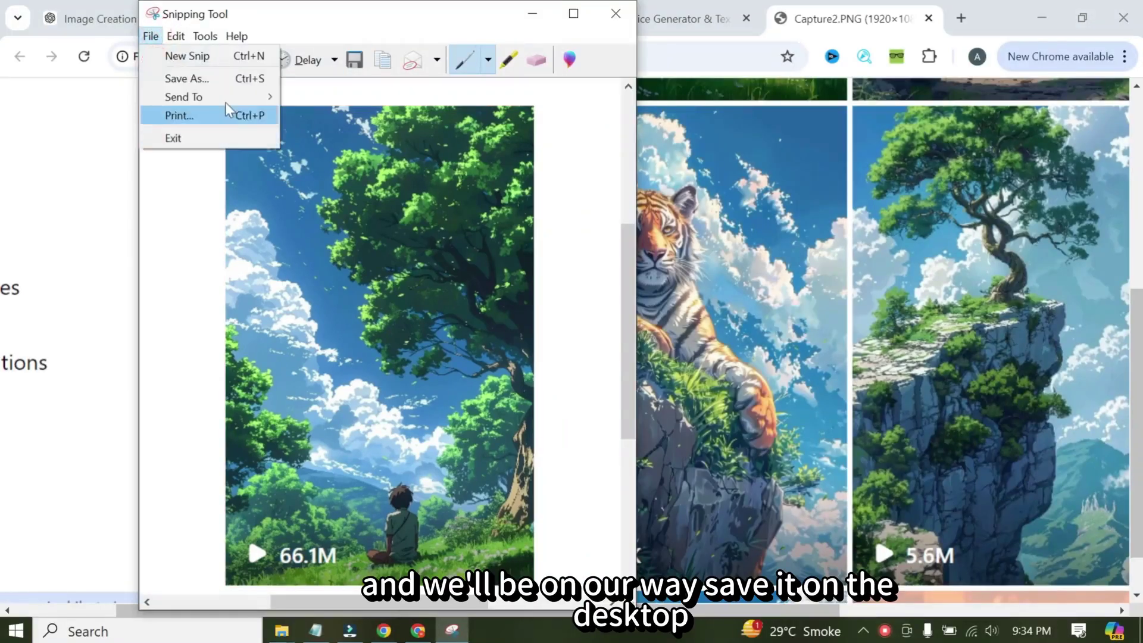
pyautogui.click(186, 78)
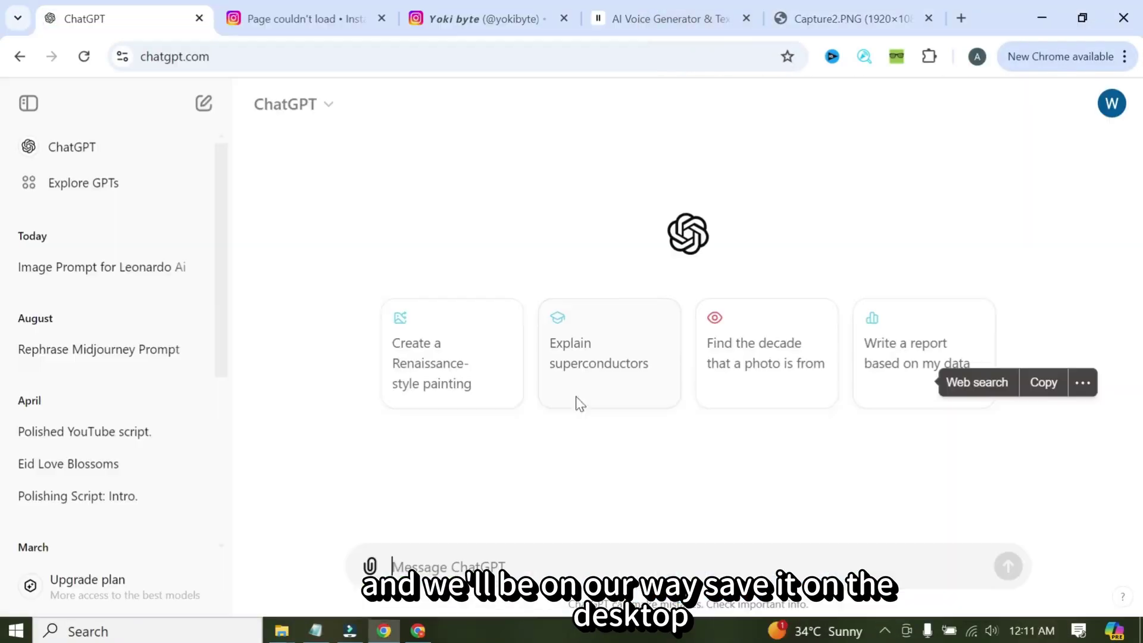
# Send Capture4.PNG to ChatGPT asking for a detailed Leonardo prompt, then select the returned prompt.
pyautogui.click(370, 564)
pyautogui.click(408, 522)
pyautogui.doubleClick(991, 156)
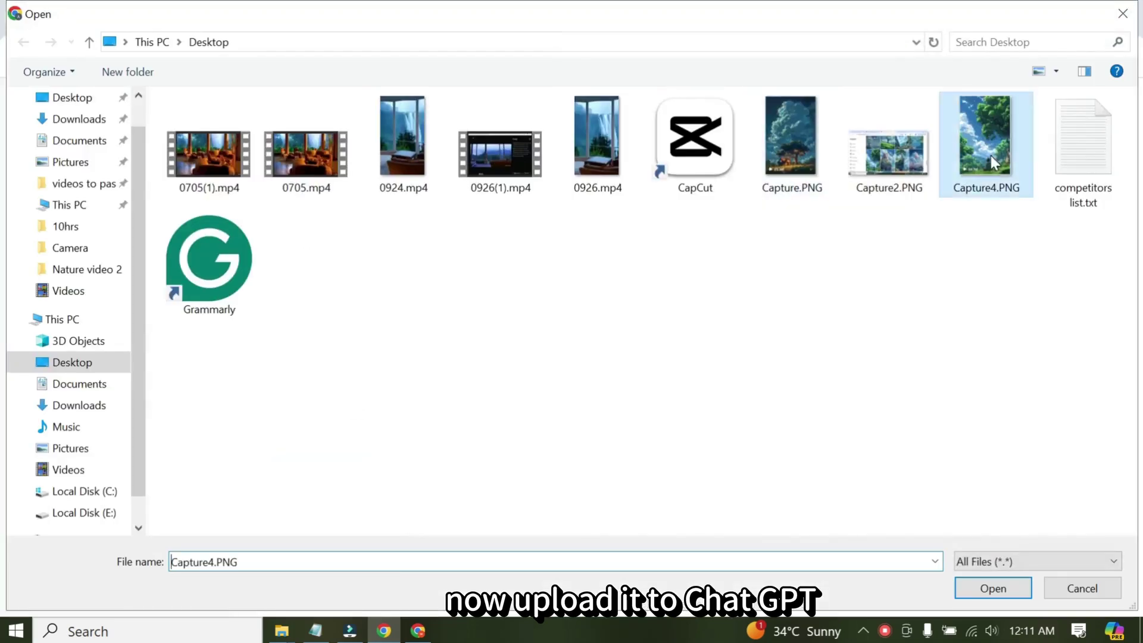
pyautogui.write('Please write a detailed prompt for this image, as I would like to recreate it using Leonardo AI. Include all relevant elements, such as colors, lighting, the ground, sky, clouds, trees, and especially focus on describing the main characters.')
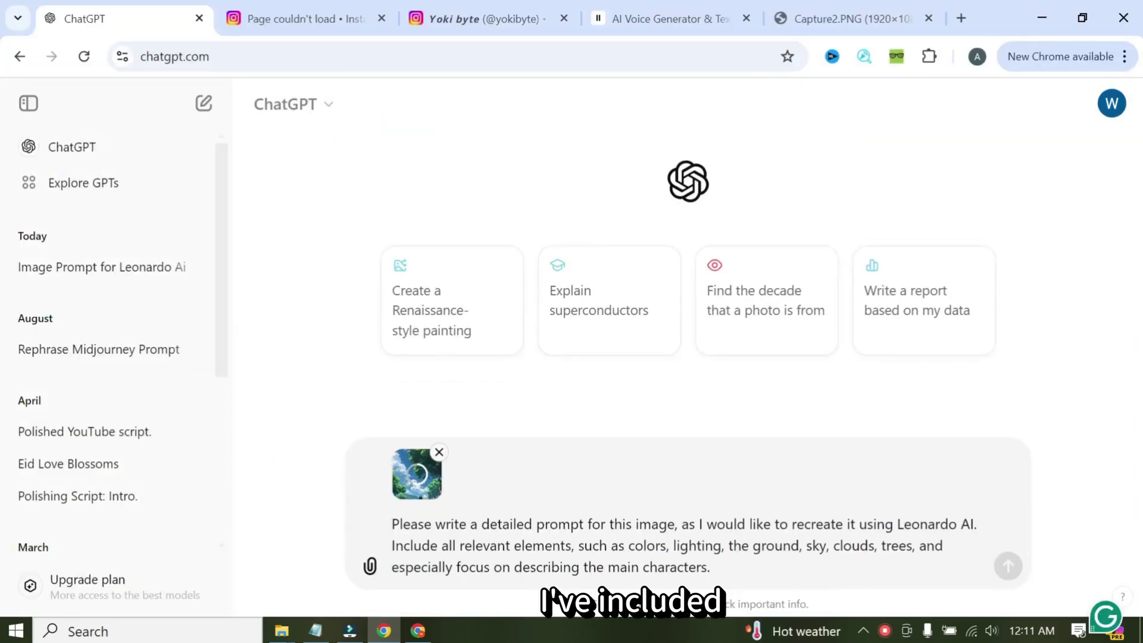
pyautogui.press('Return')
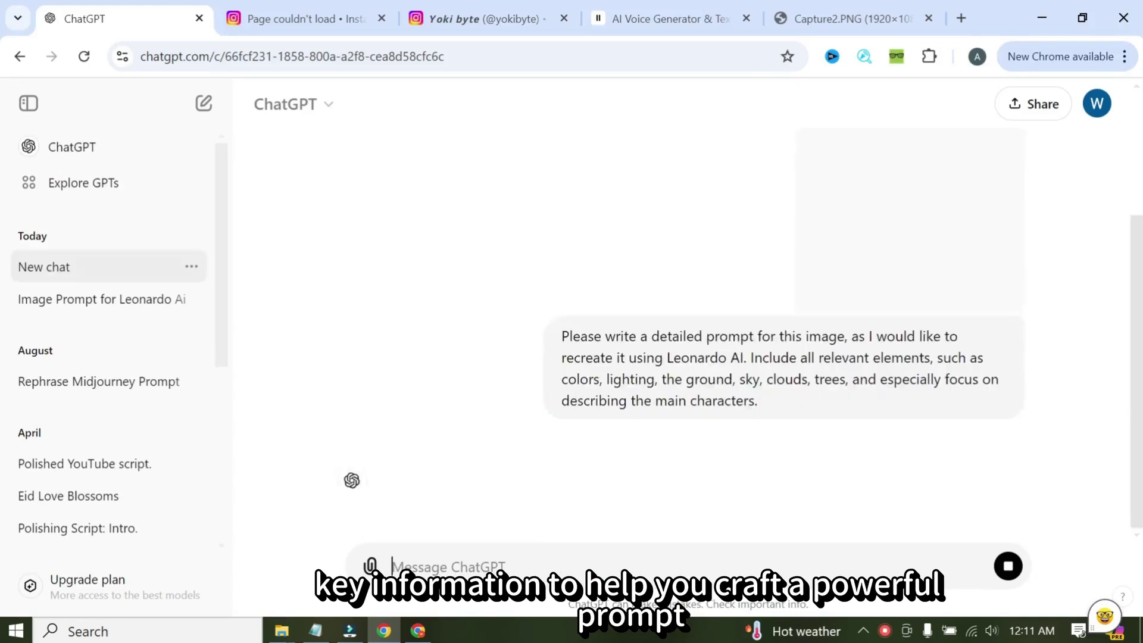
pyautogui.moveTo(391, 275); pyautogui.dragTo(538, 526)
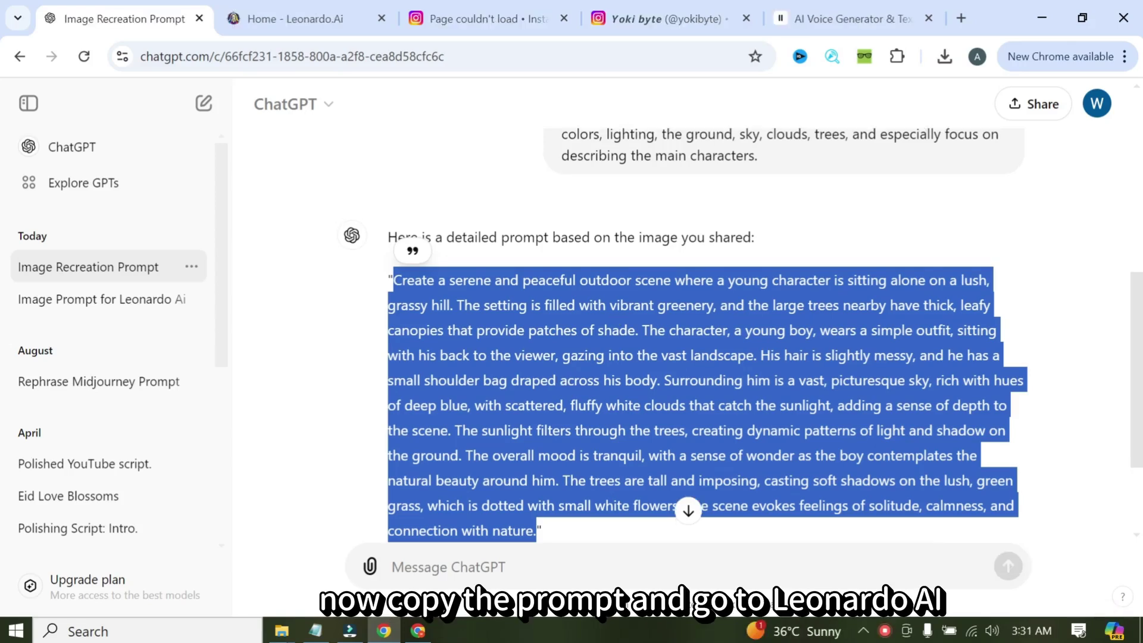
pyautogui.rightClick(555, 351)
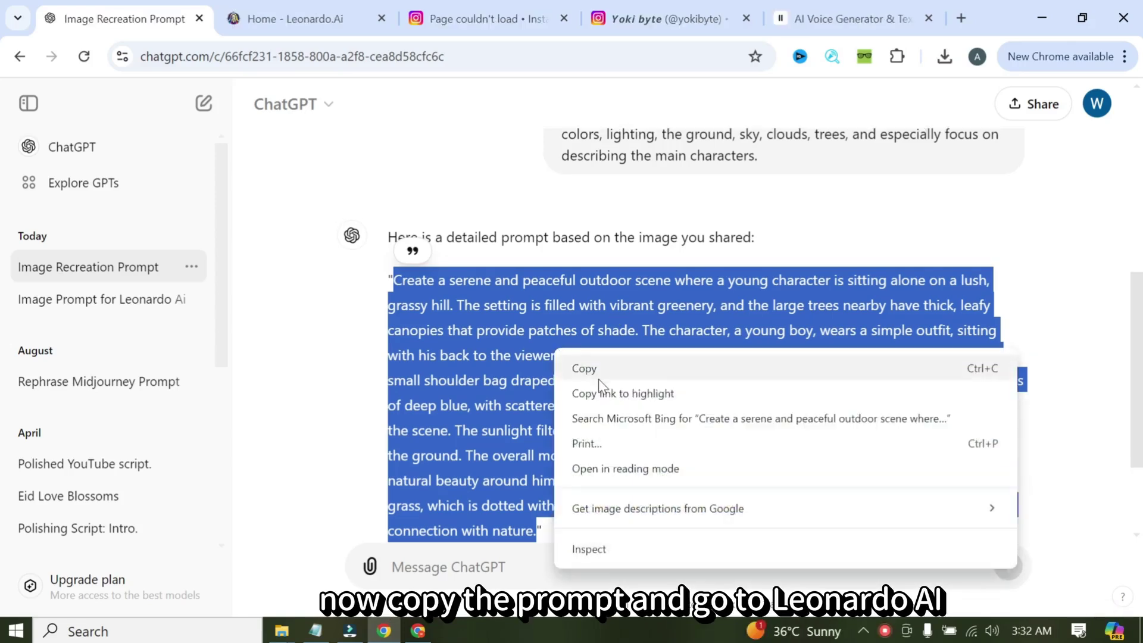
# Copy the prompt, open Leonardo's Image Creation, and choose the Anime preset with Anime General style.
pyautogui.click(601, 376)
pyautogui.click(291, 7)
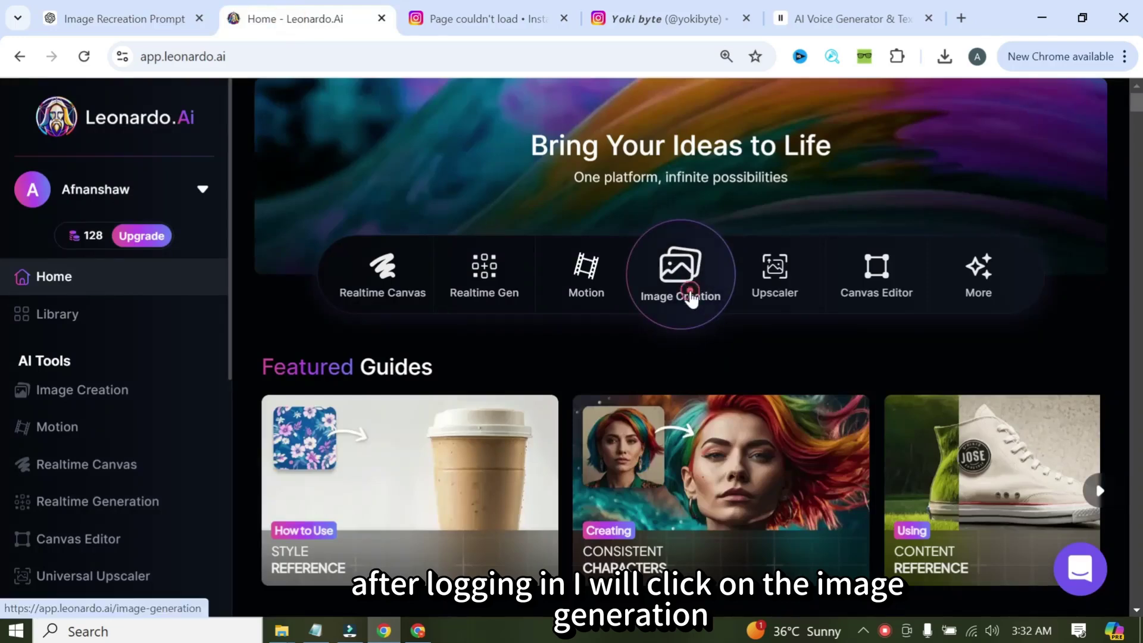
pyautogui.click(680, 271)
pyautogui.click(238, 184)
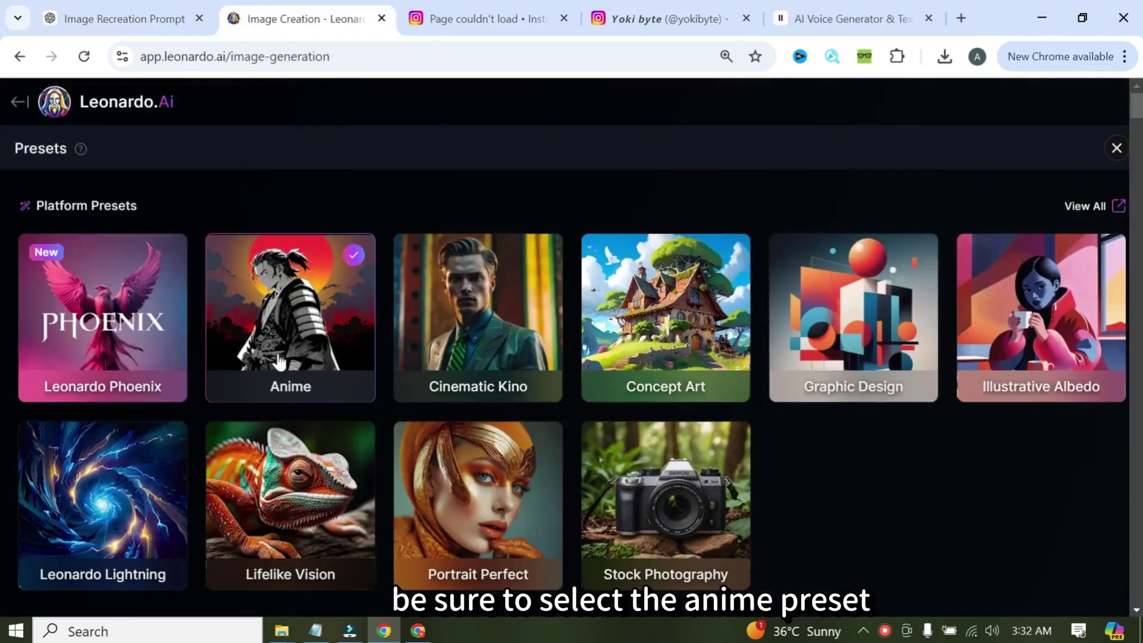
pyautogui.click(1116, 149)
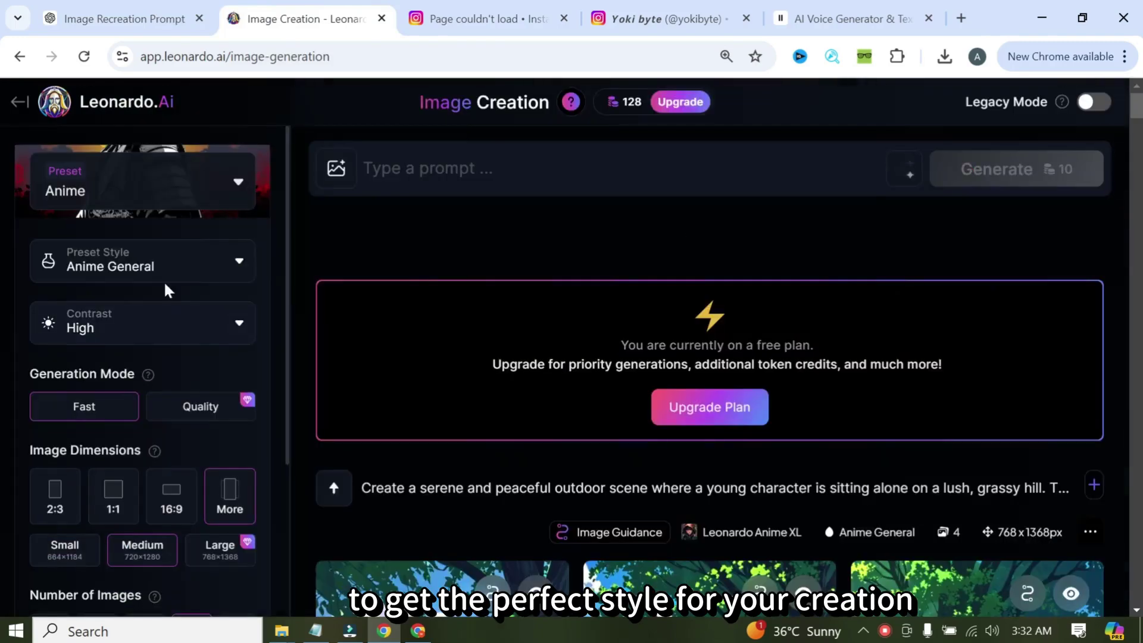
pyautogui.click(240, 263)
pyautogui.click(99, 410)
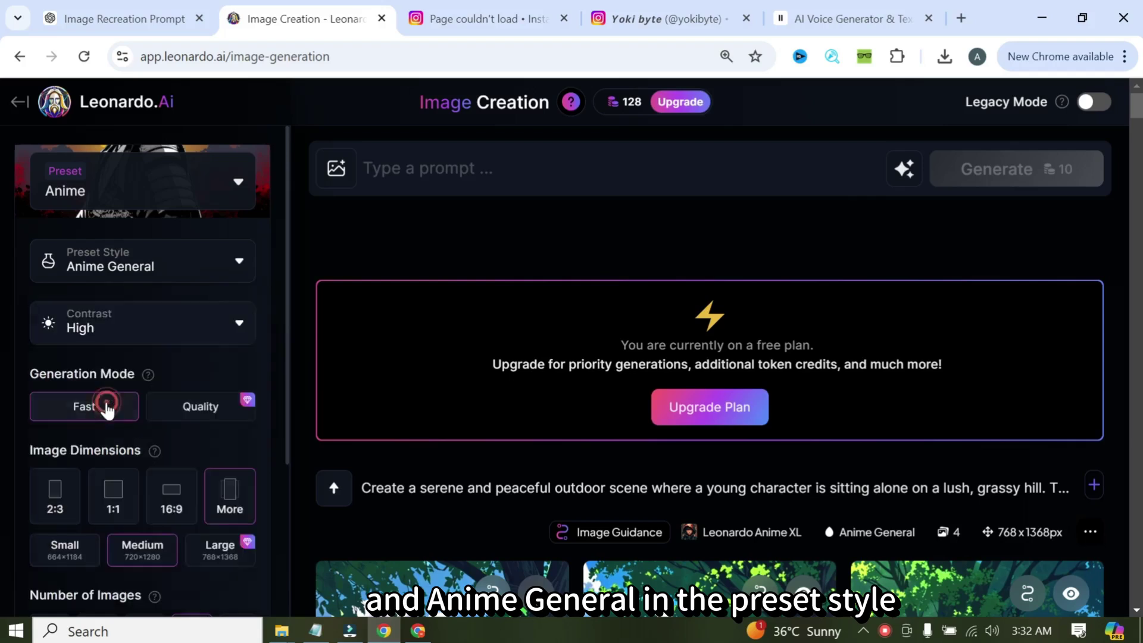
# Set High contrast and 9:16 dimensions, paste the serene-hill prompt, and generate.
pyautogui.click(183, 334)
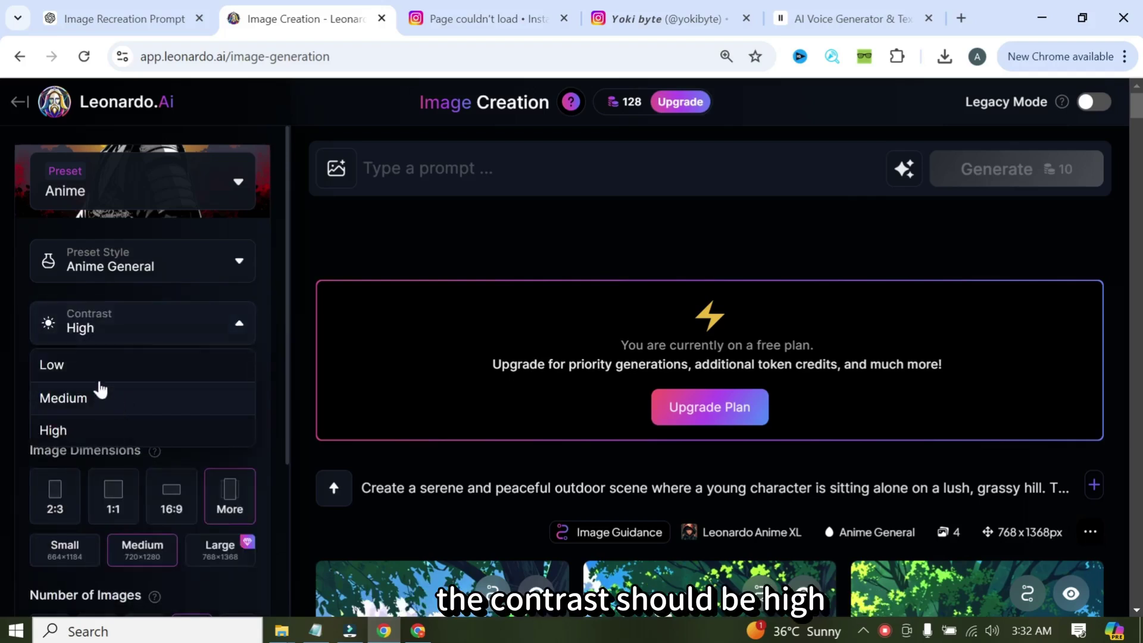
pyautogui.click(84, 439)
pyautogui.scroll(-1, 104, 438)
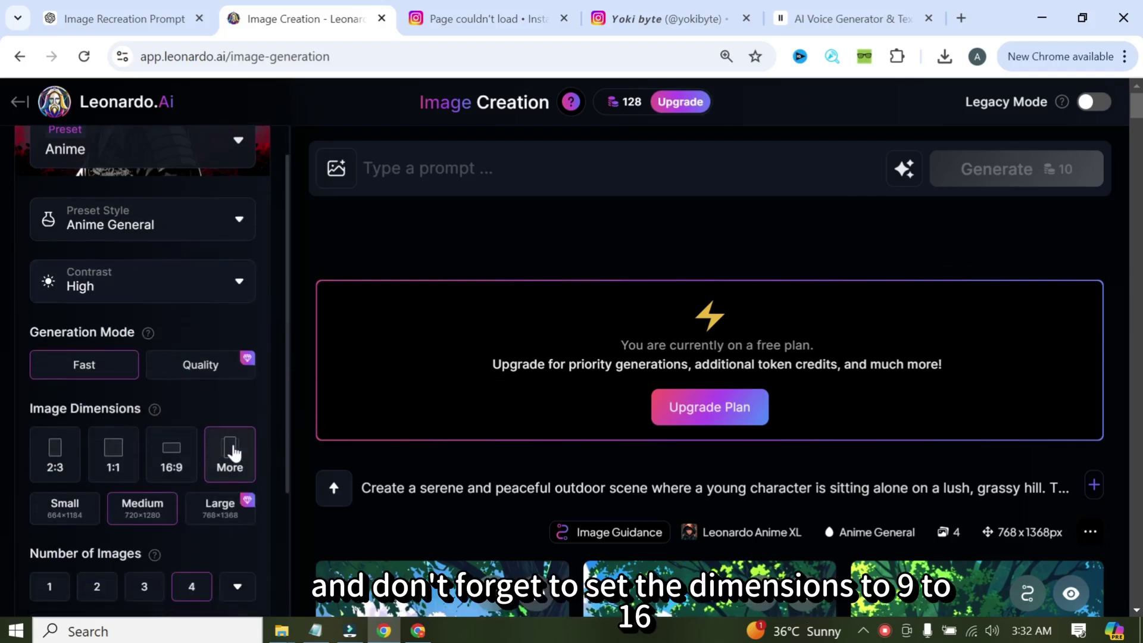
pyautogui.click(232, 454)
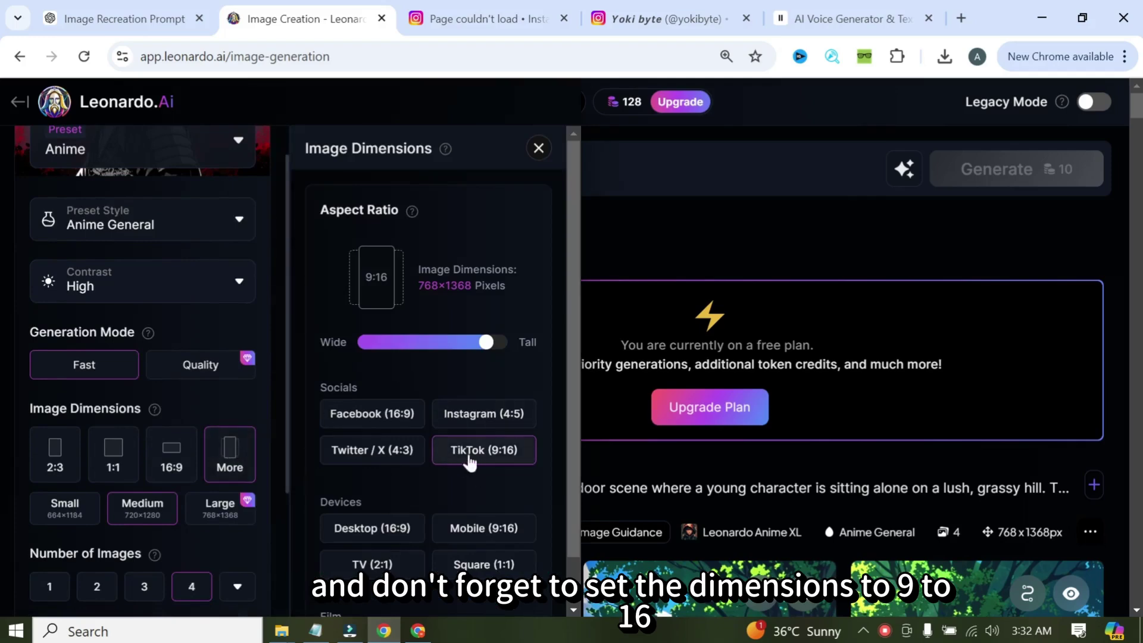
pyautogui.click(538, 148)
pyautogui.scroll(-3, 206, 487)
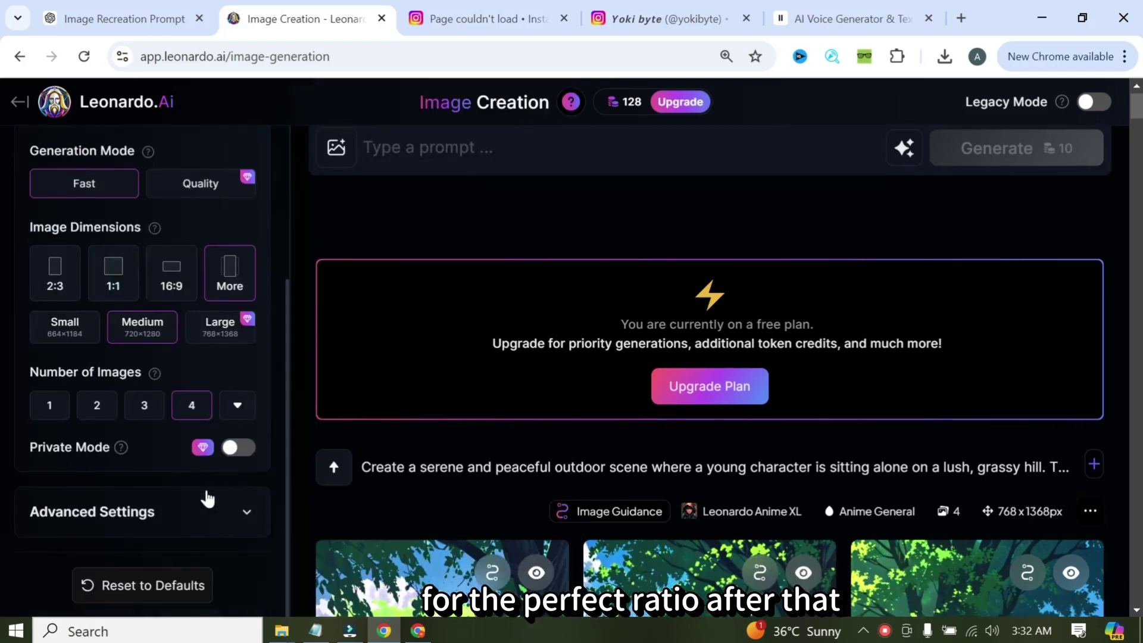
pyautogui.scroll(4, 206, 497)
pyautogui.hotkey('ctrl', 'v')
pyautogui.click(1009, 485)
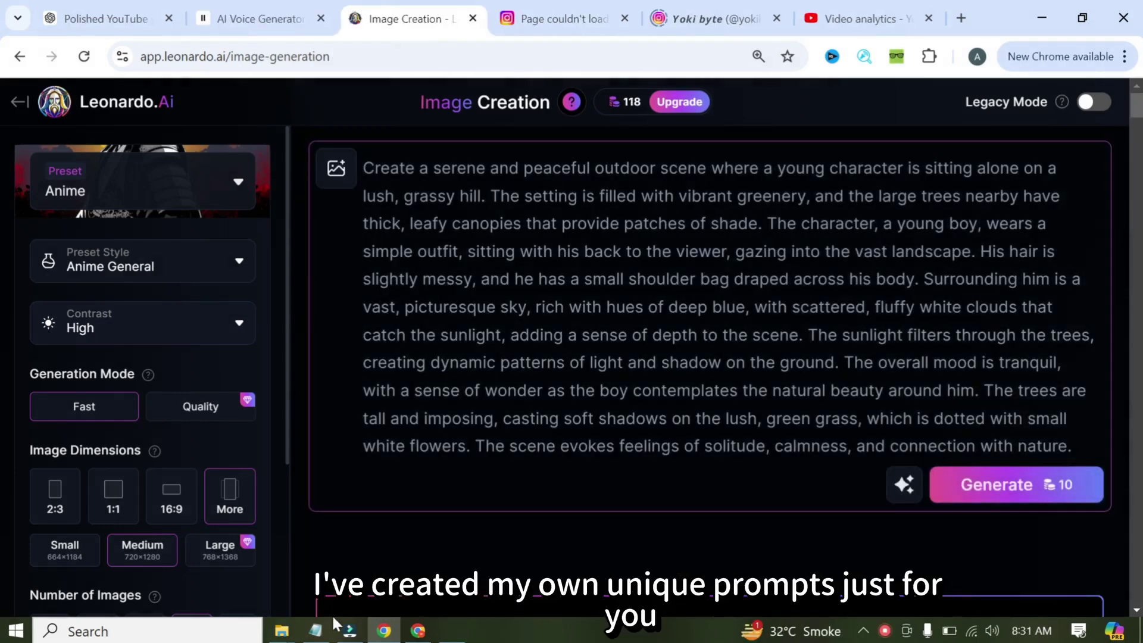
# Copy the Prompt 4 night-camping description from the Notepad list, then minimize Notepad.
pyautogui.click(321, 635)
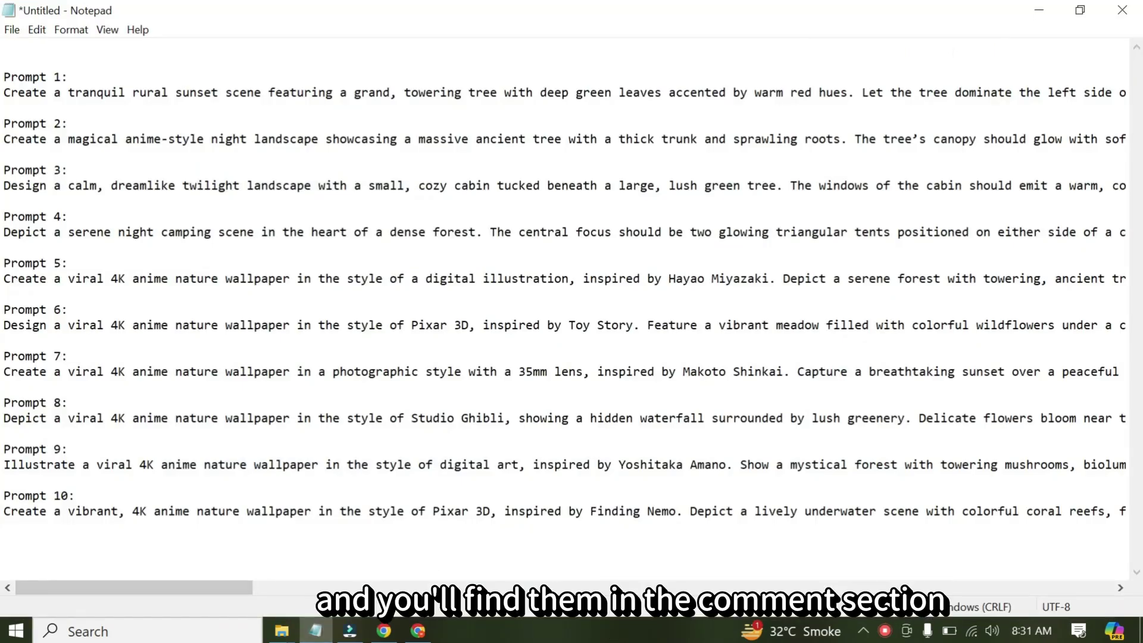
pyautogui.tripleClick(18, 232)
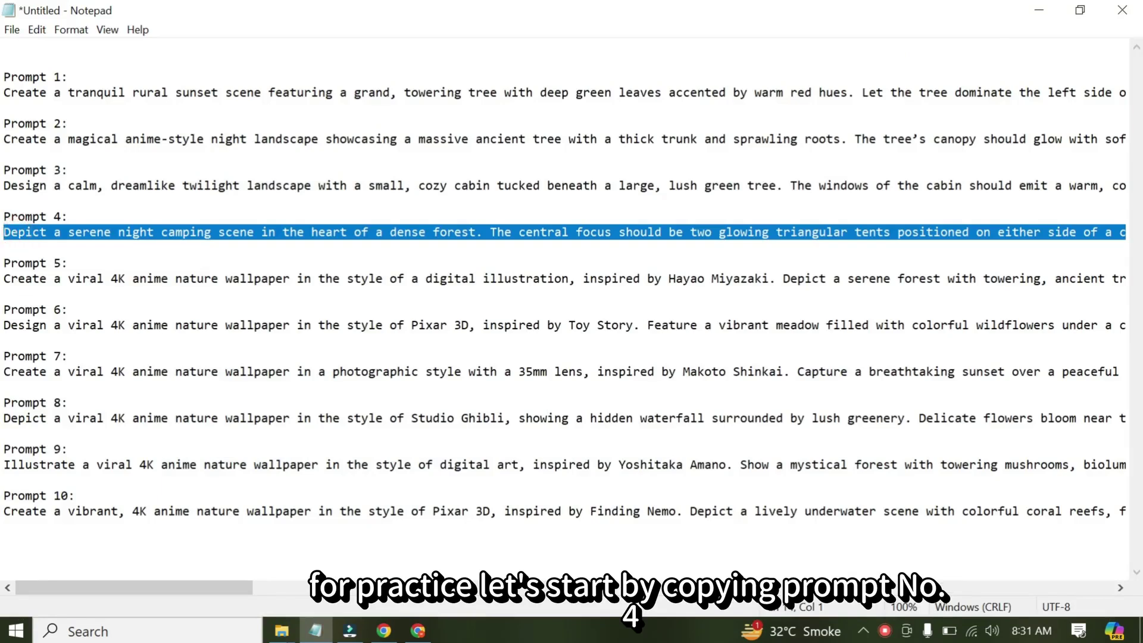
pyautogui.rightClick(32, 232)
pyautogui.click(65, 286)
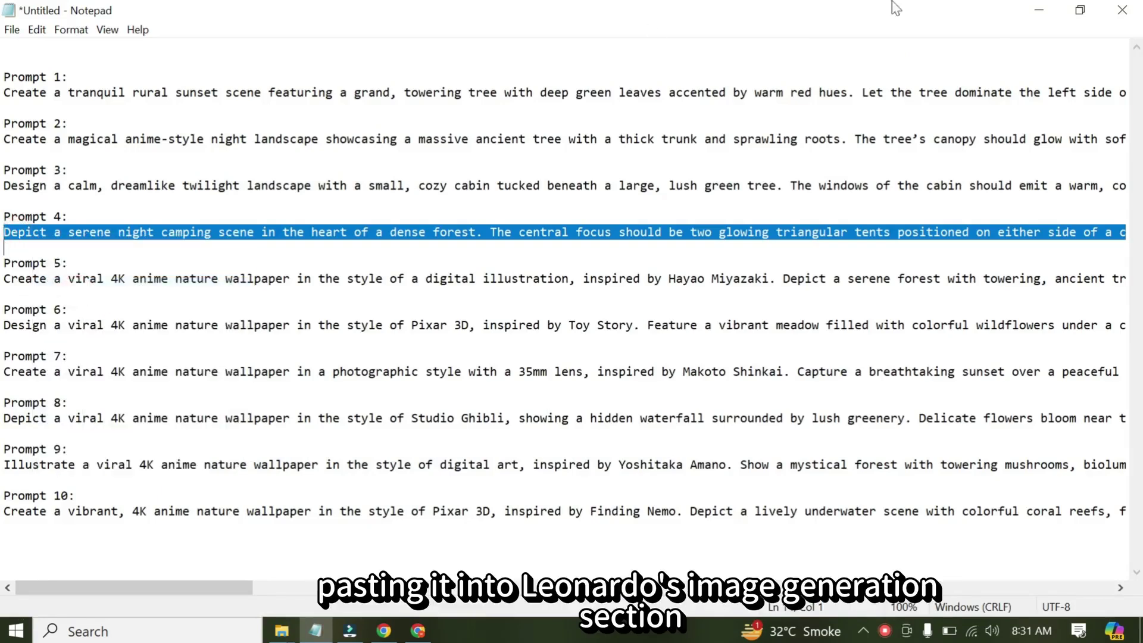
pyautogui.click(1044, 11)
# Replace the prompt with the night-camping text, generate the anime images, review them, and return home.
pyautogui.hotkey('ctrl', 'a')
pyautogui.hotkey('ctrl', 'v')
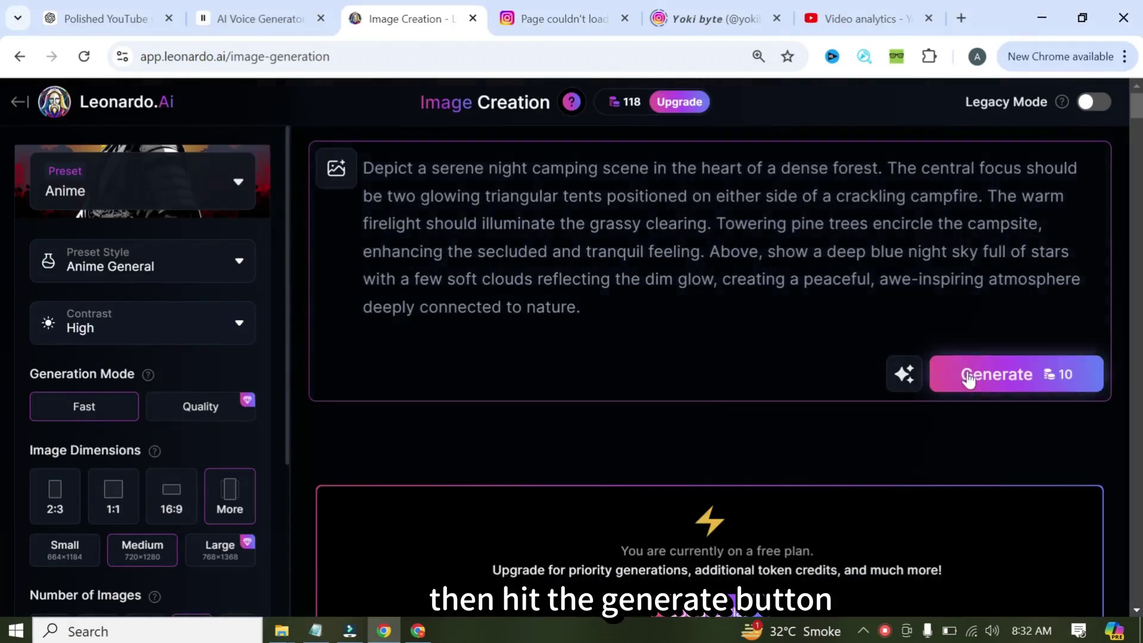
pyautogui.click(981, 377)
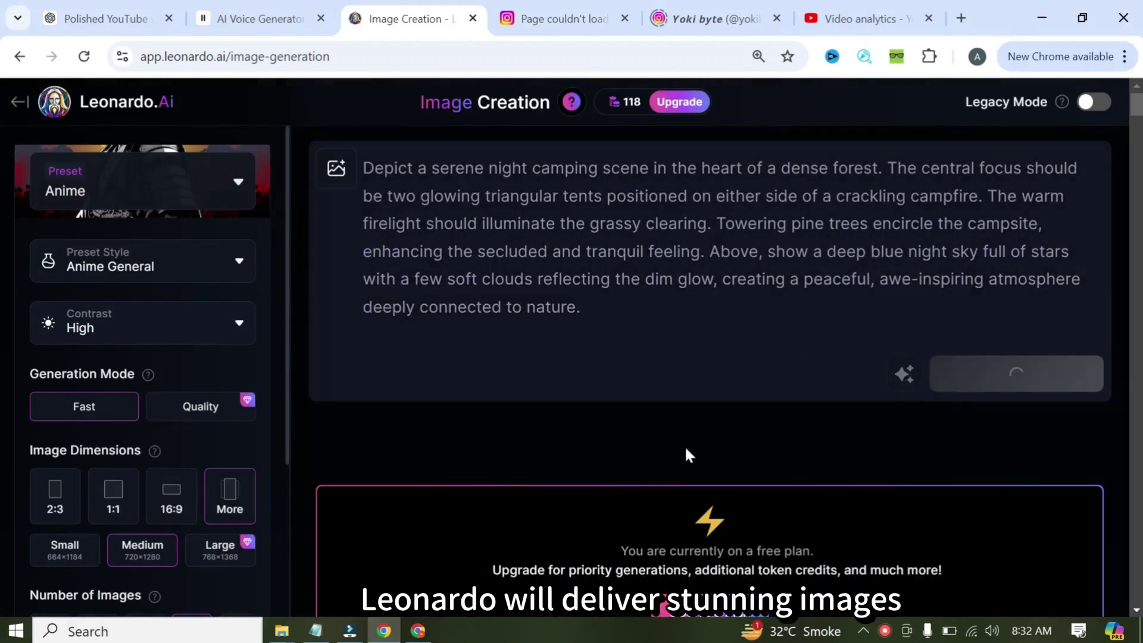
pyautogui.scroll(-10, 685, 445)
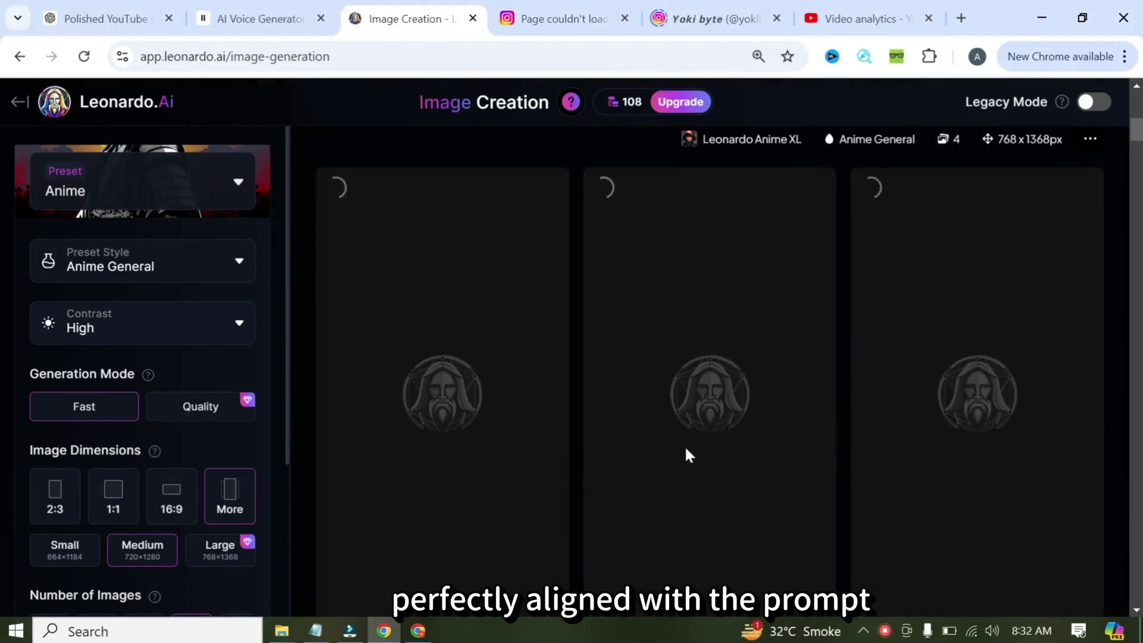
pyautogui.scroll(-7, 688, 456)
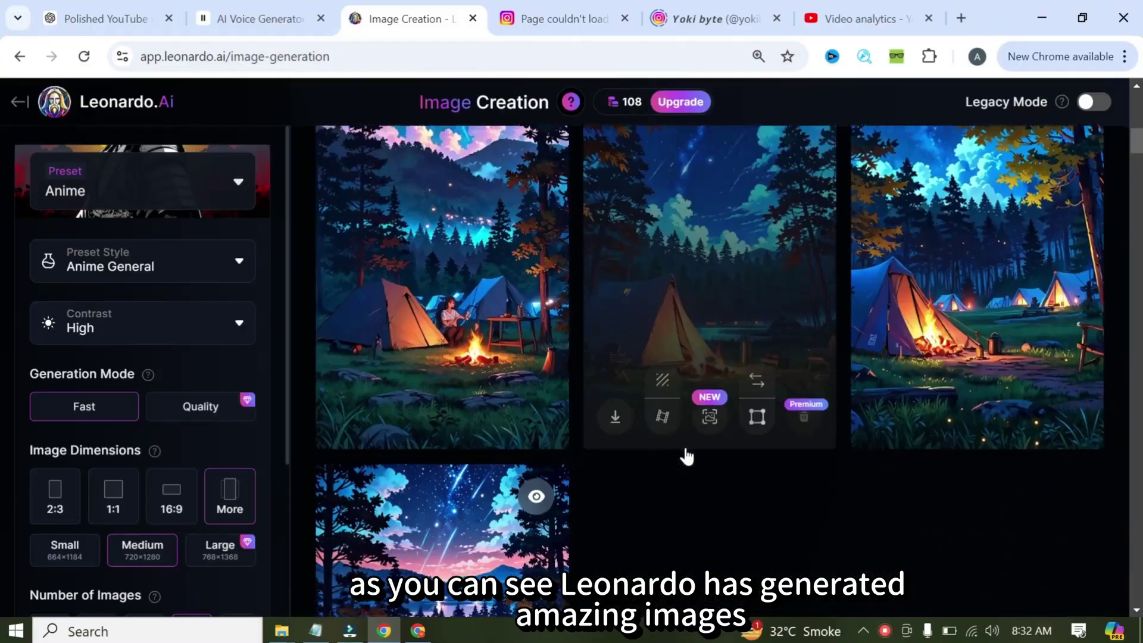
pyautogui.scroll(5, 684, 446)
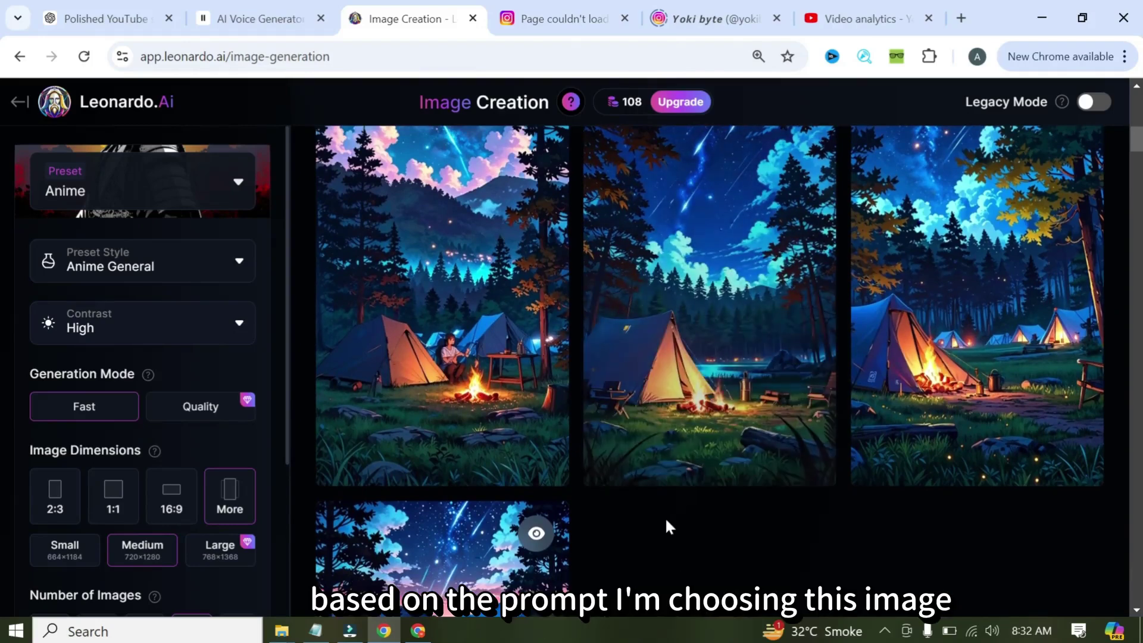
pyautogui.moveTo(511, 415)
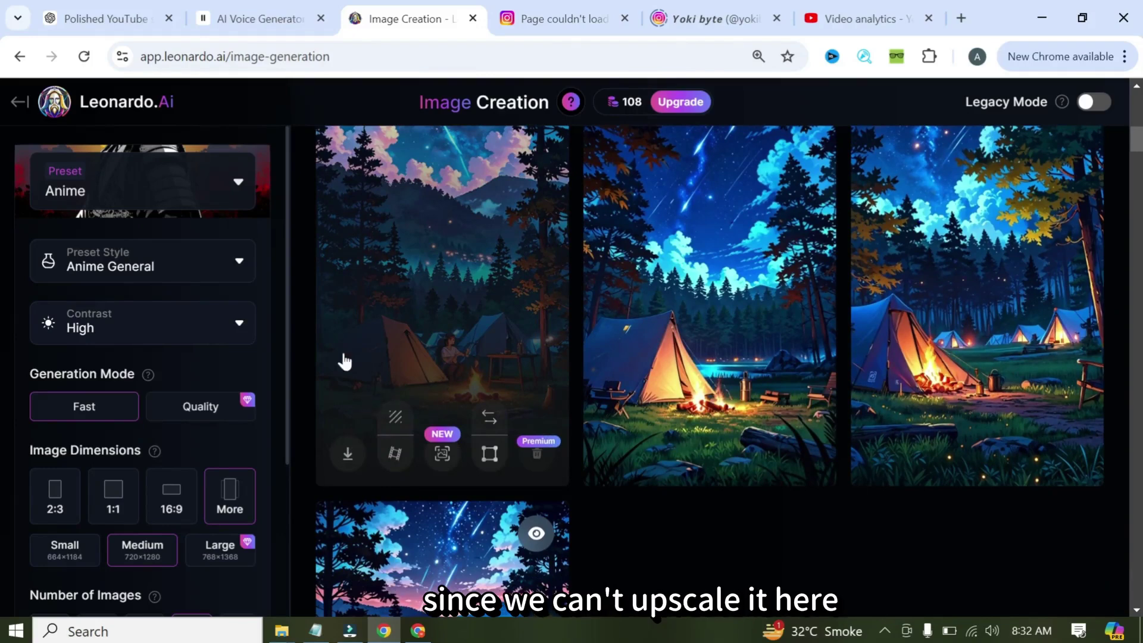
pyautogui.click(19, 103)
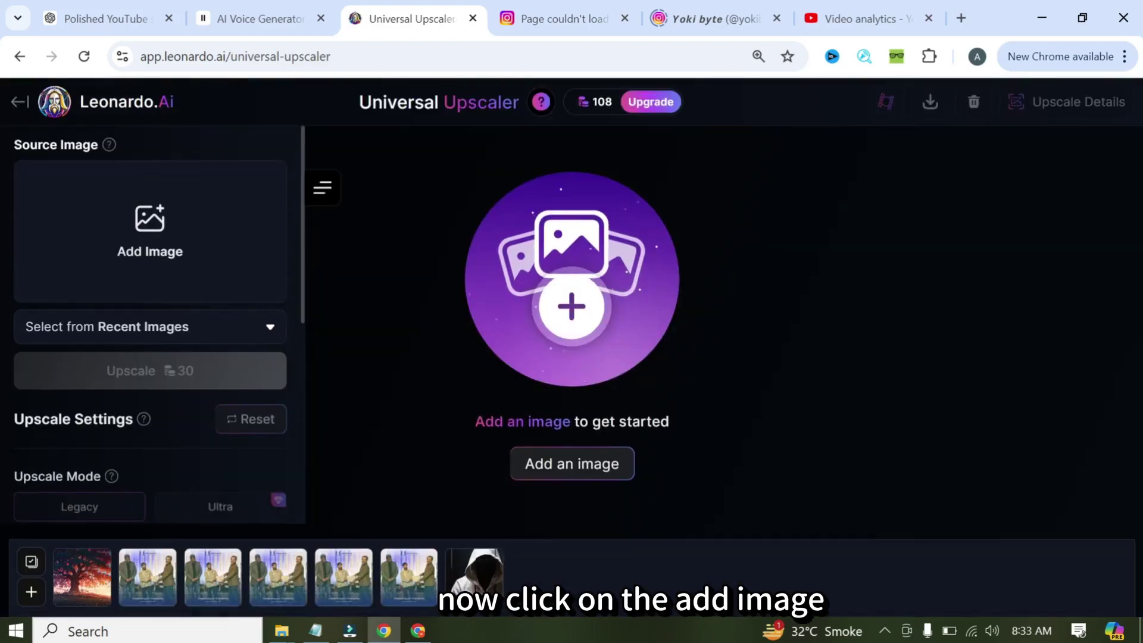
# Load the first tent-and-campfire image from Your Generations into Universal Upscaler and upscale it.
pyautogui.click(559, 470)
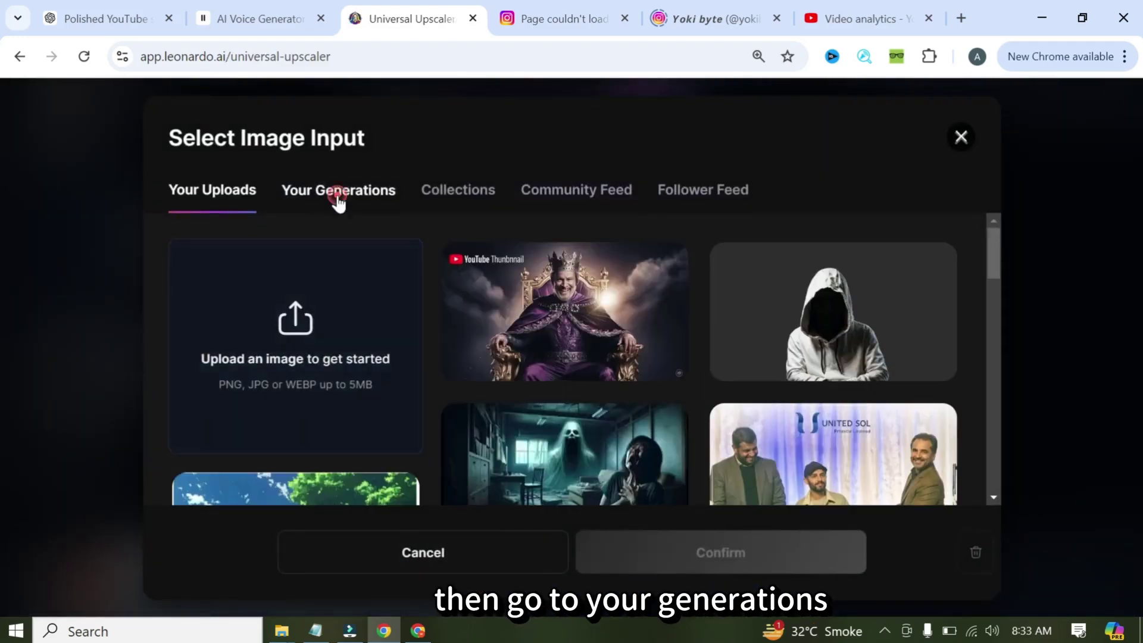
pyautogui.click(338, 200)
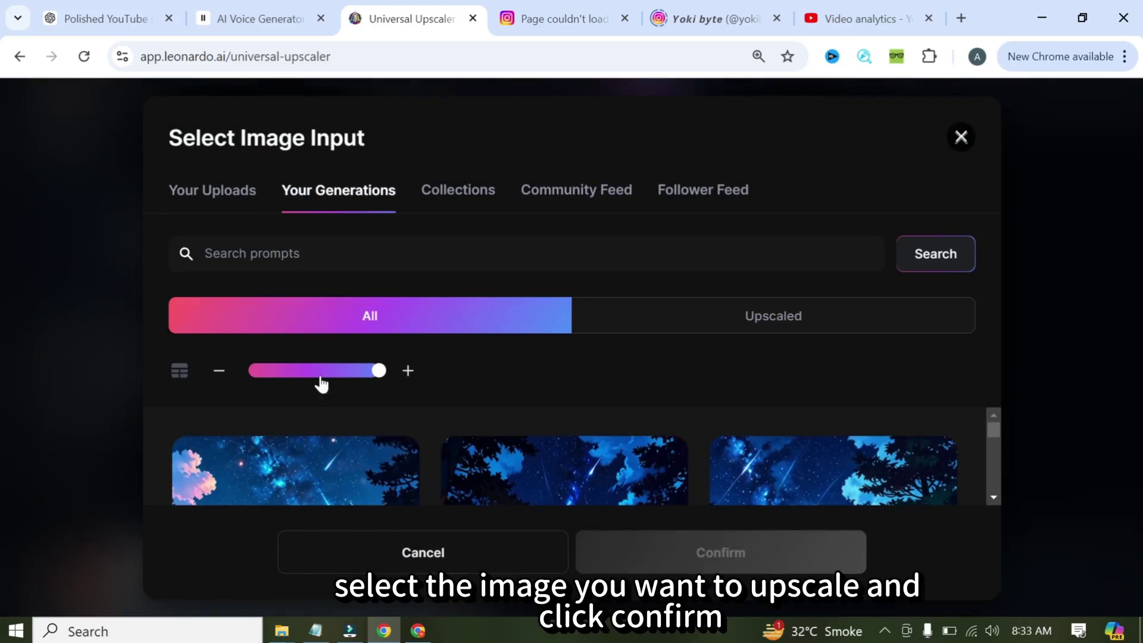
pyautogui.moveTo(994, 428); pyautogui.dragTo(996, 430)
pyautogui.click(357, 471)
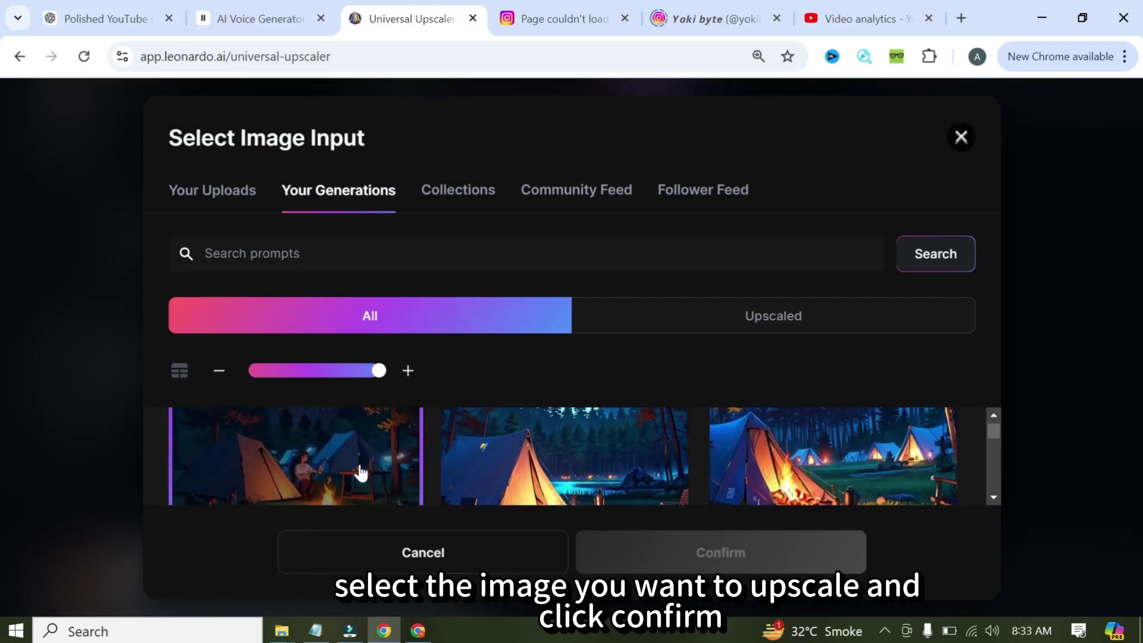
pyautogui.click(687, 560)
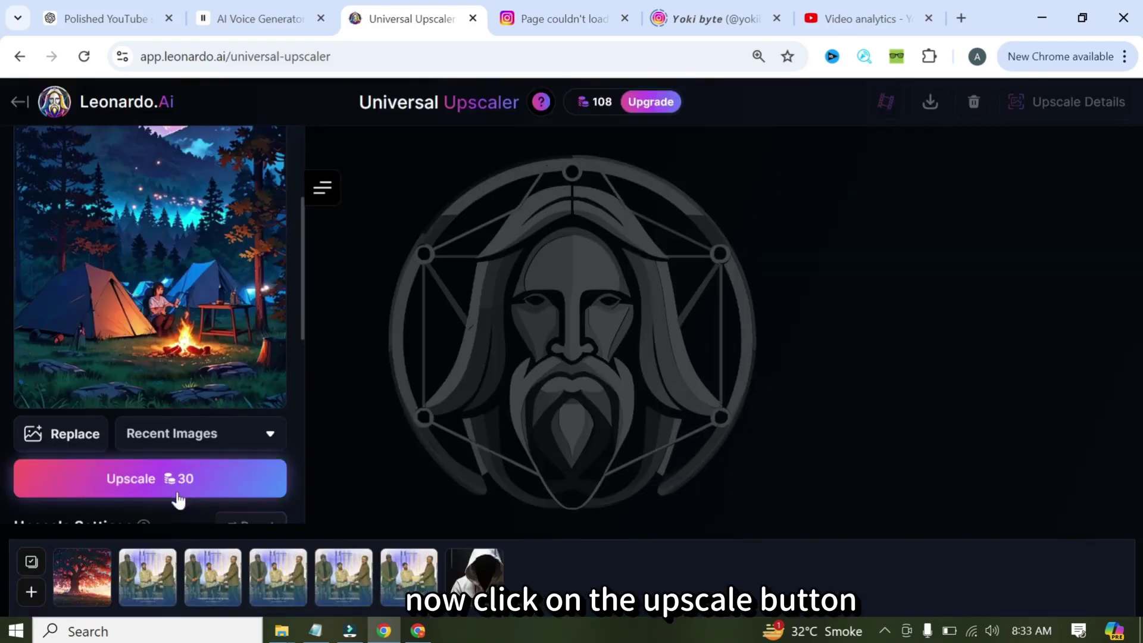
pyautogui.click(184, 485)
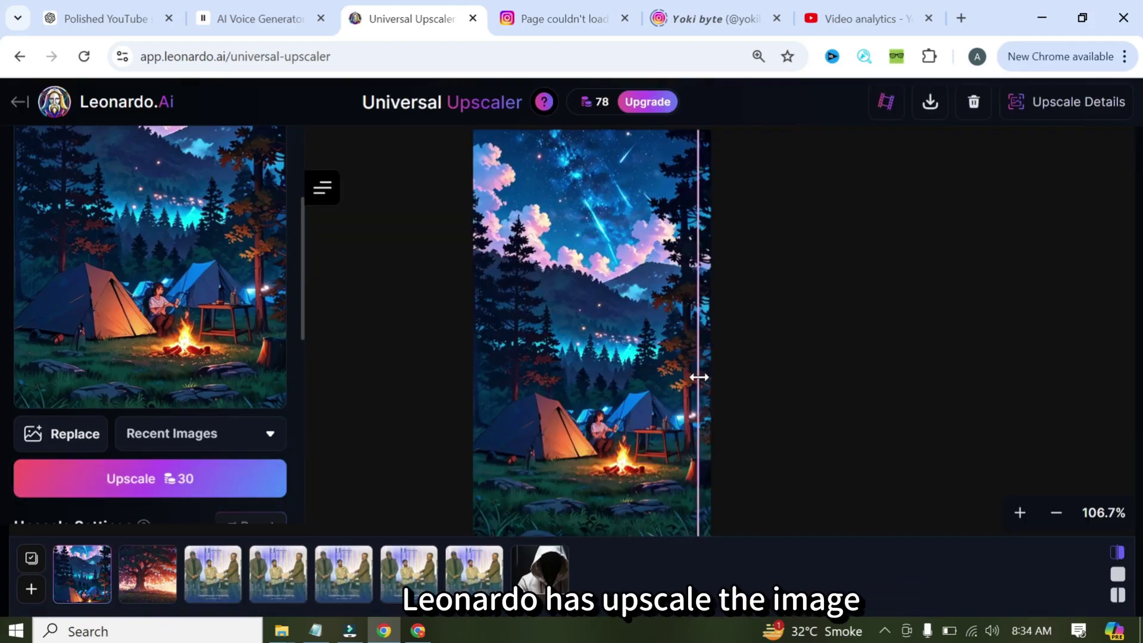
pyautogui.moveTo(691, 378); pyautogui.dragTo(683, 381)
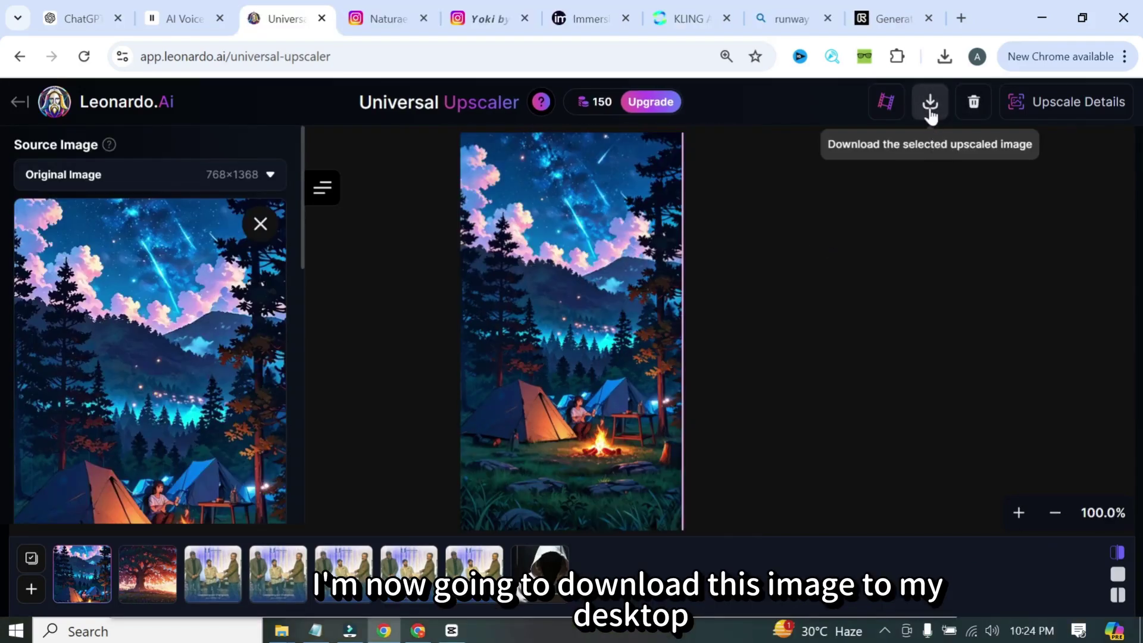
# Download the upscaled image as a 1.26 MB JPG and move to the Immersity AI site.
pyautogui.click(930, 106)
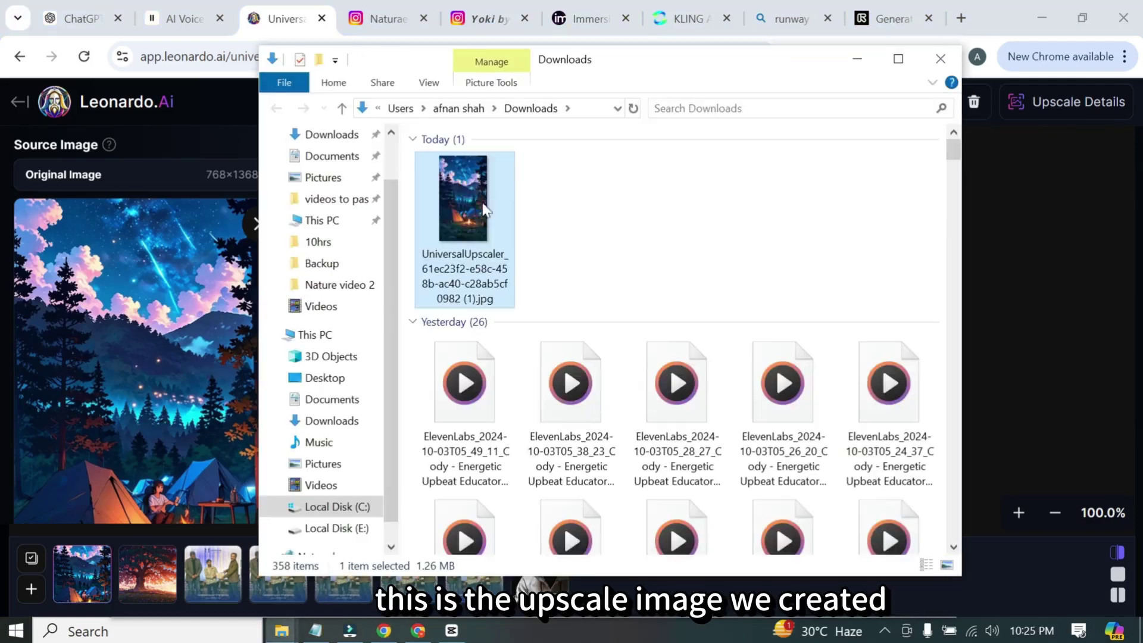
pyautogui.moveTo(484, 208); pyautogui.dragTo(512, 265)
pyautogui.click(858, 59)
pyautogui.click(575, 24)
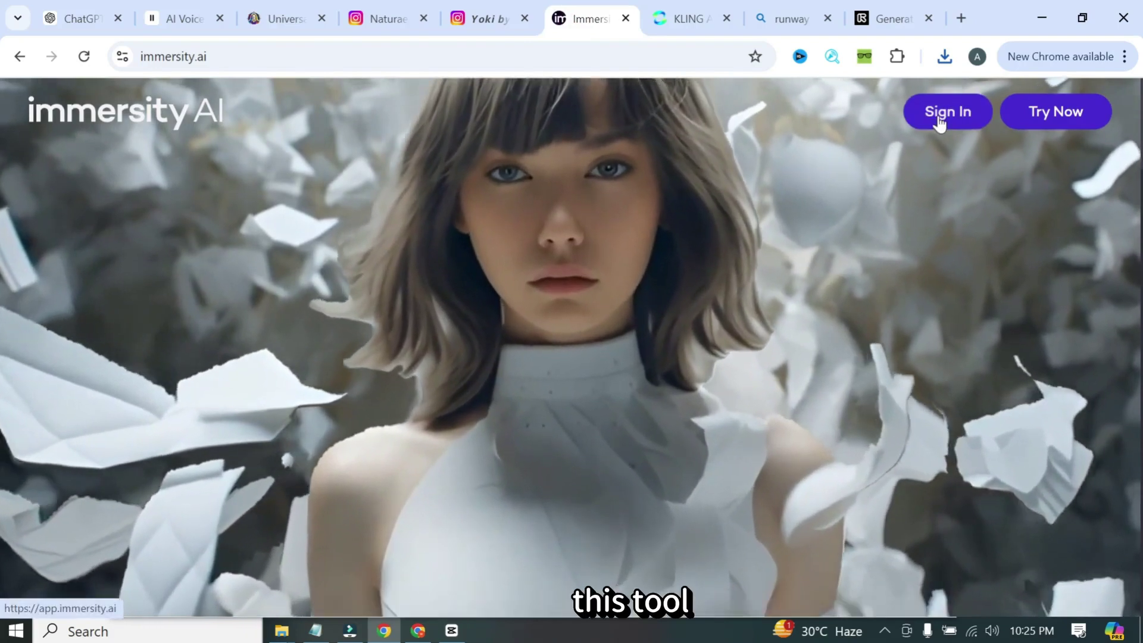
# Sign in to Immersity AI, dismiss Resume, and upload the upscaled camping image from Downloads.
pyautogui.click(940, 118)
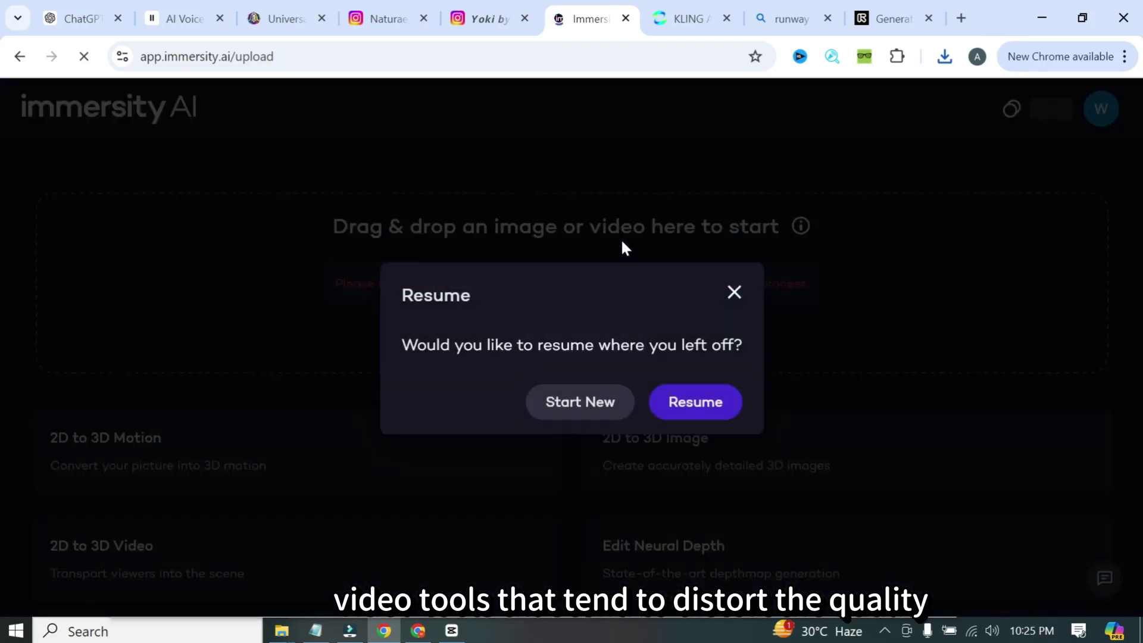
pyautogui.click(736, 293)
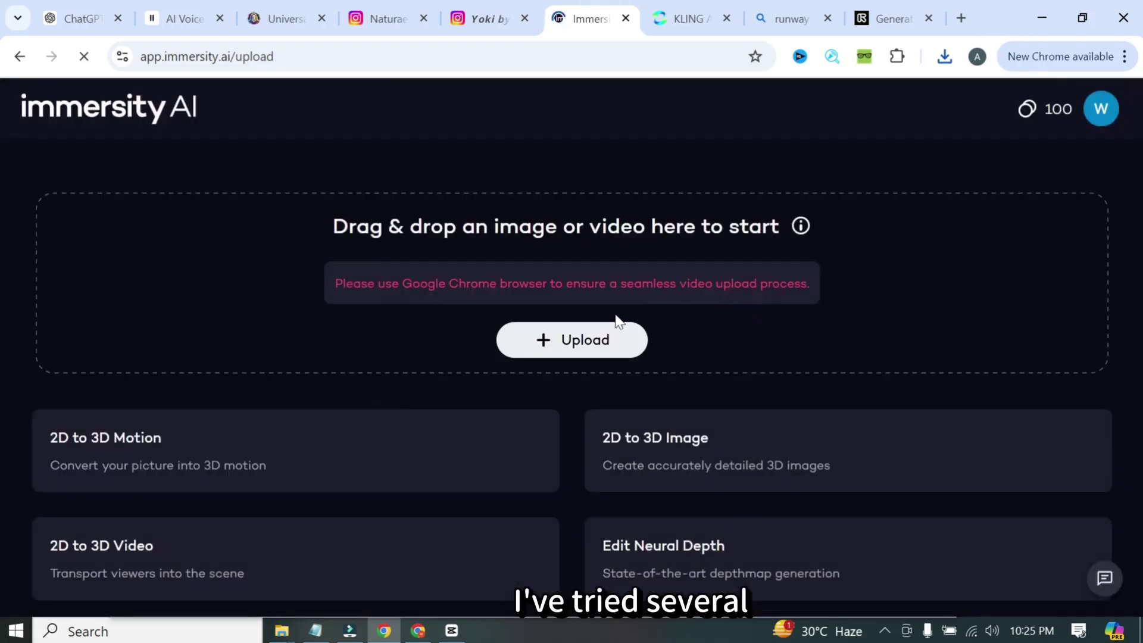
pyautogui.click(574, 341)
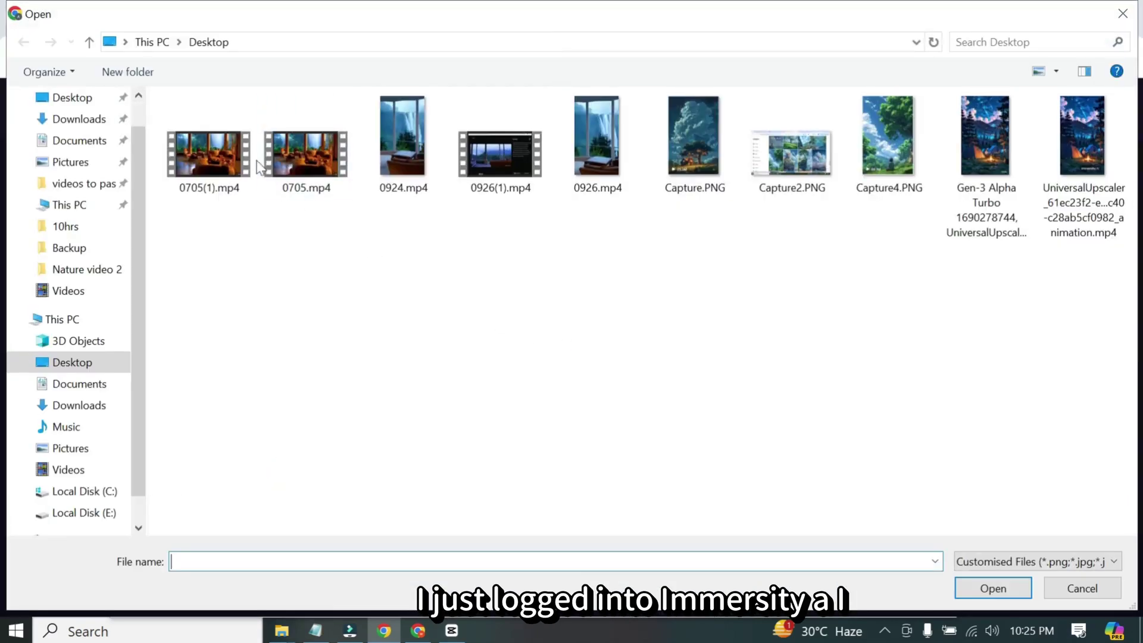
pyautogui.click(83, 118)
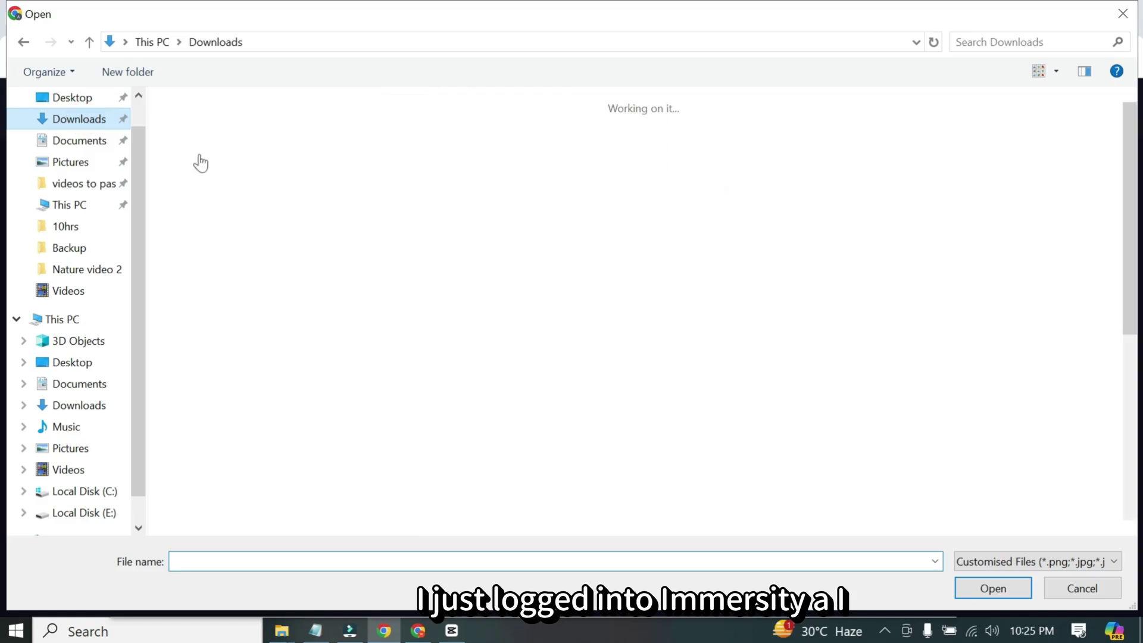
pyautogui.doubleClick(210, 166)
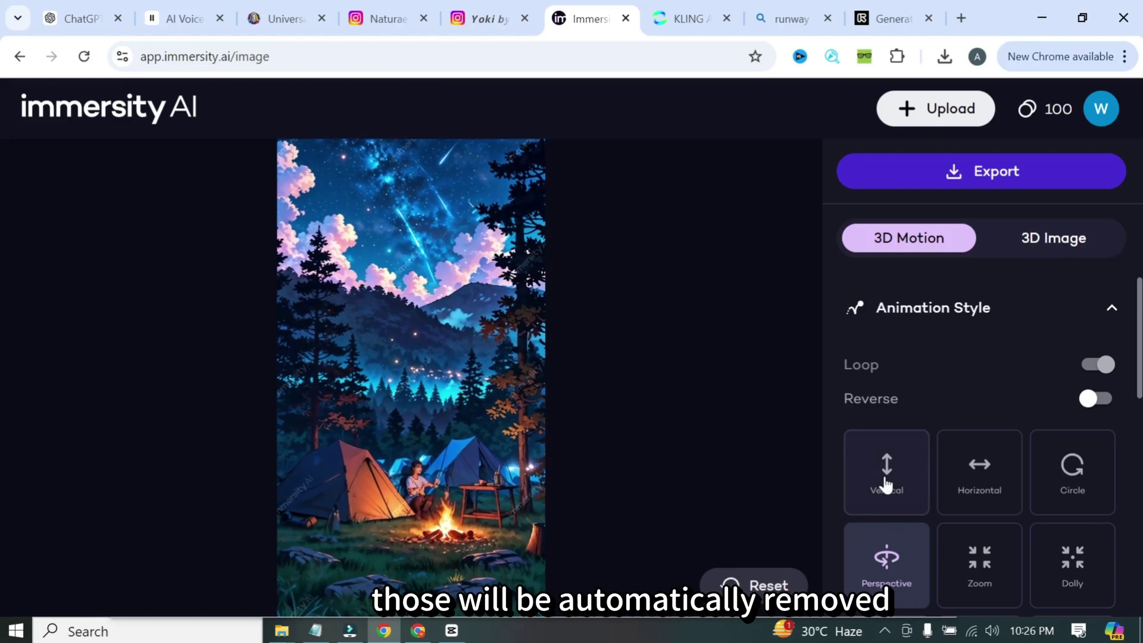
# Try Horizontal motion, return to Perspective, and set the animation length to 10 seconds.
pyautogui.click(971, 502)
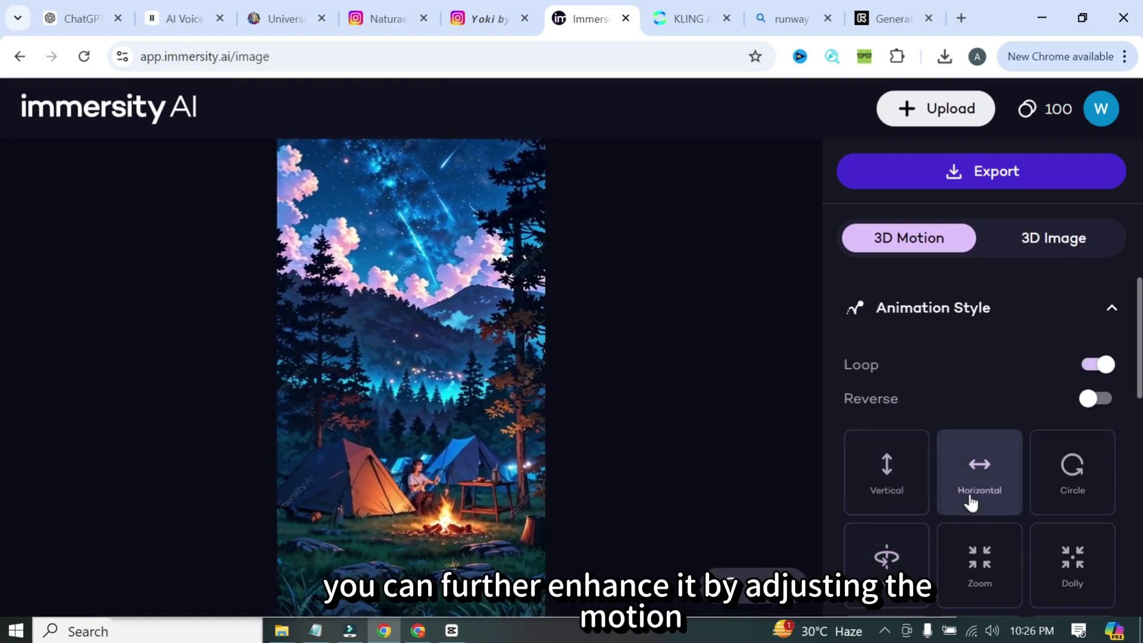
pyautogui.scroll(-2, 970, 503)
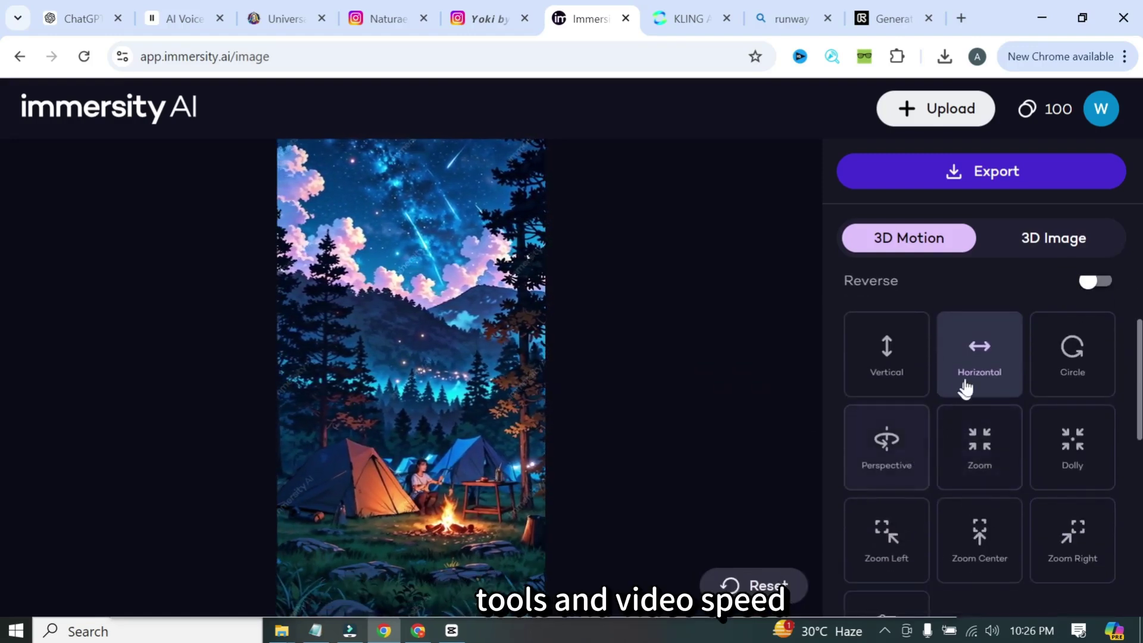
pyautogui.click(887, 450)
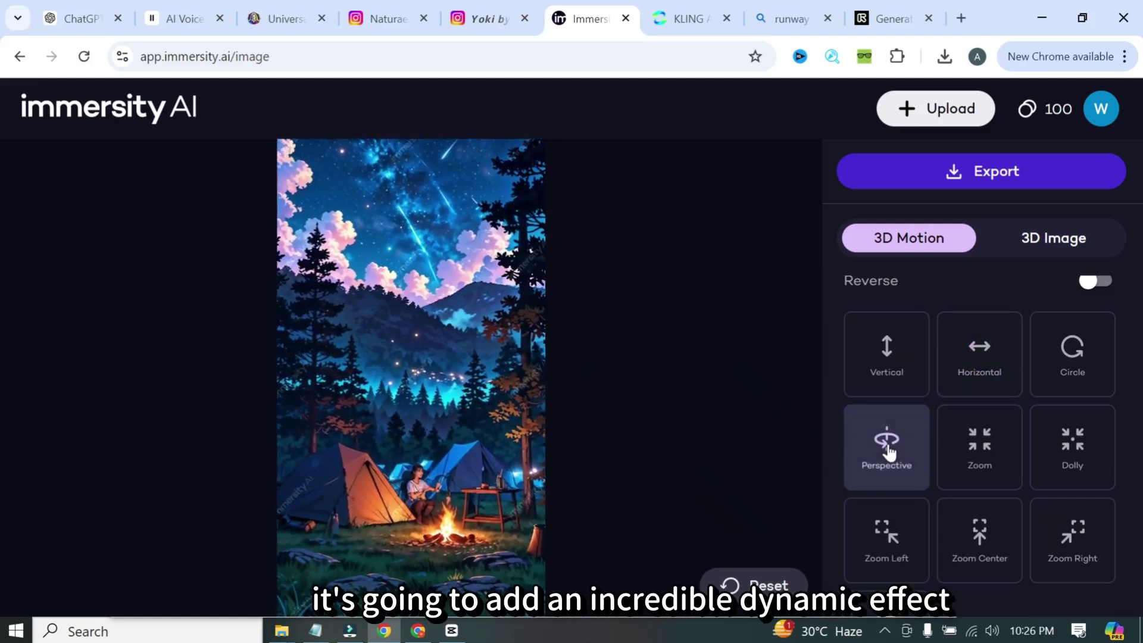
pyautogui.scroll(-5, 889, 453)
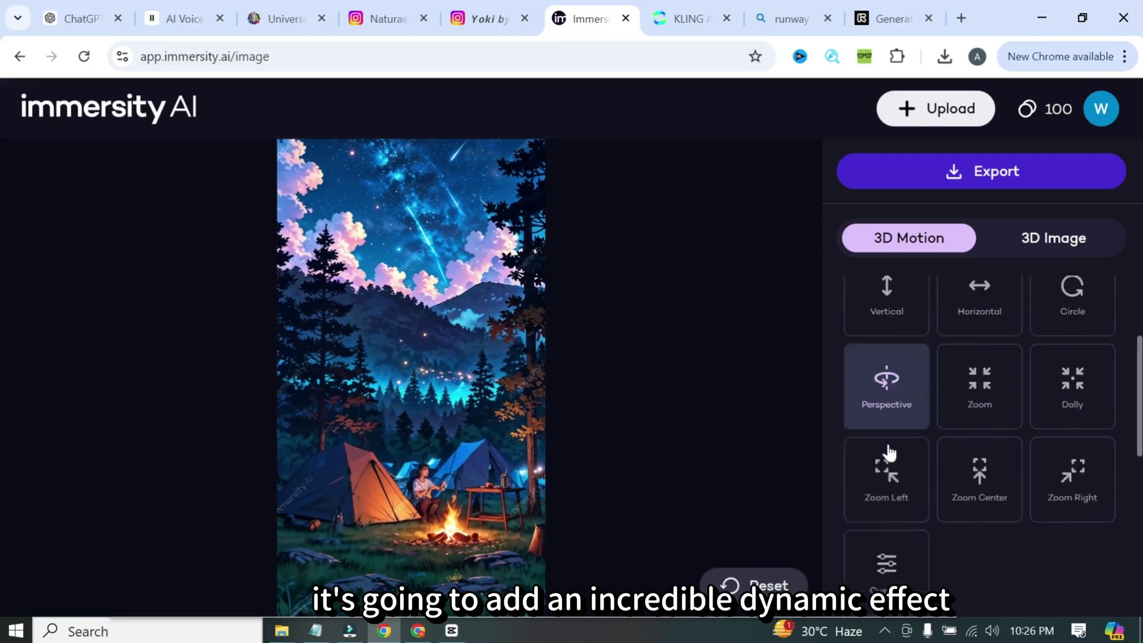
pyautogui.scroll(-3, 888, 452)
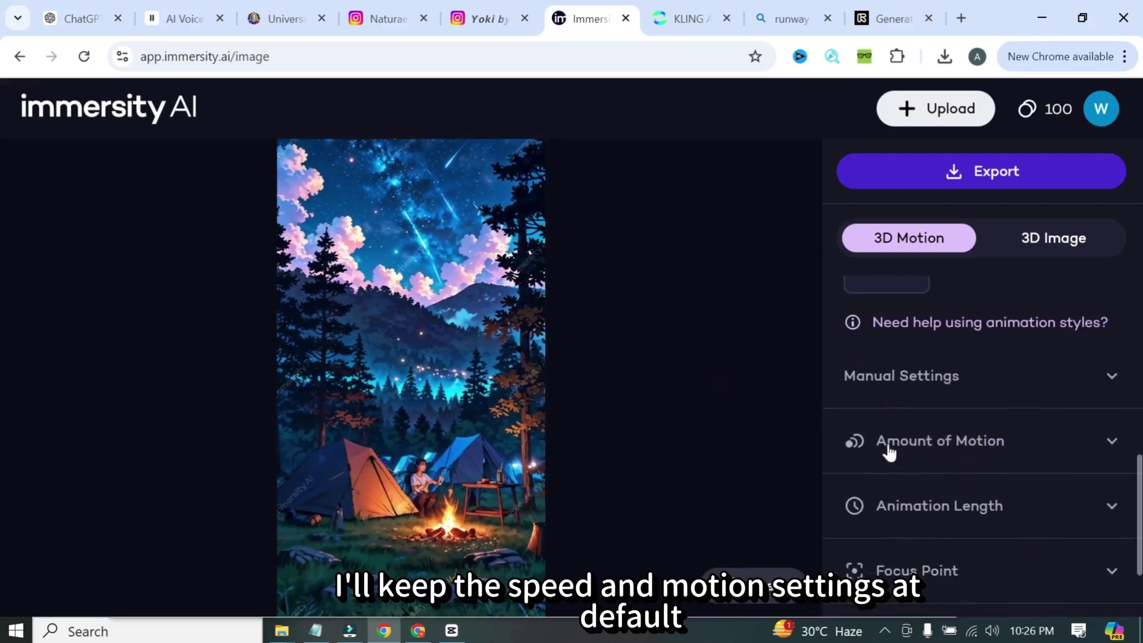
pyautogui.click(887, 450)
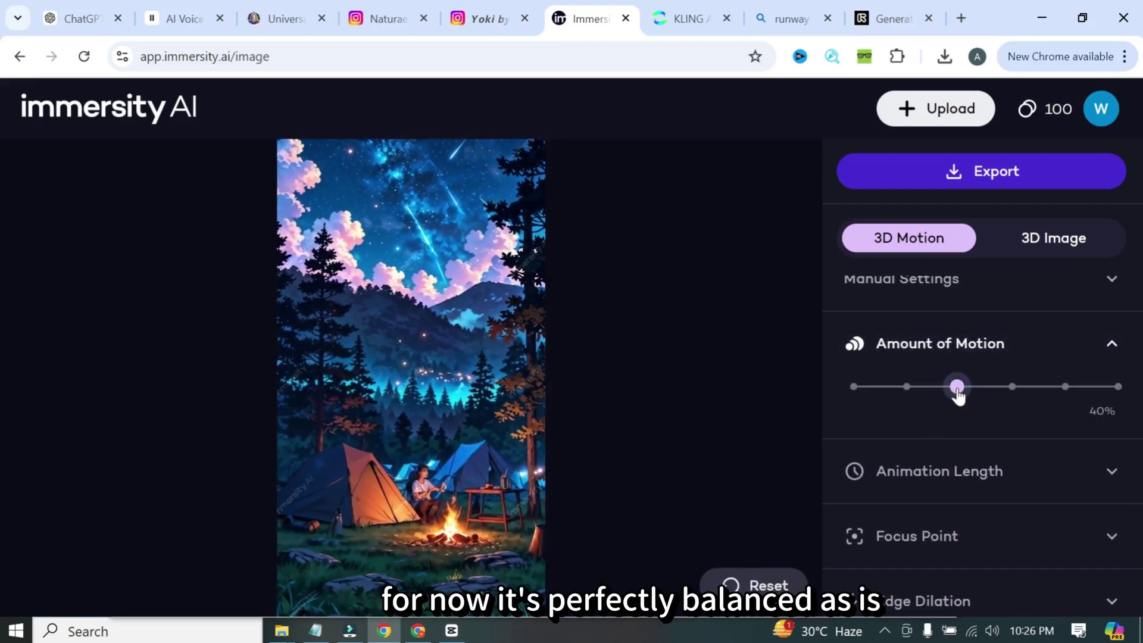
pyautogui.scroll(-1, 955, 439)
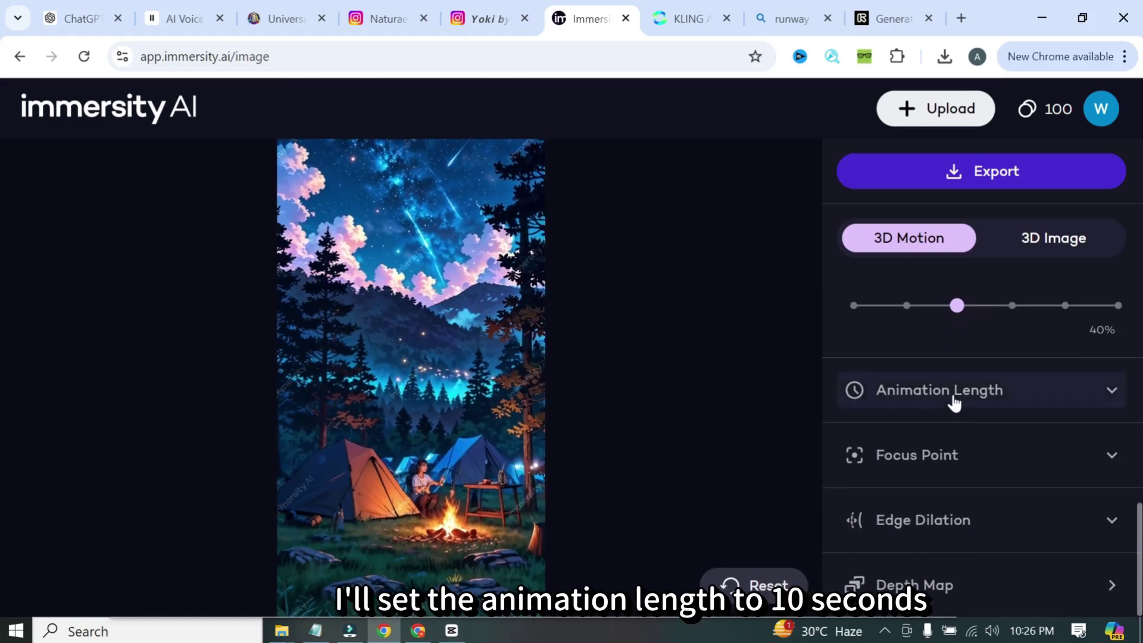
pyautogui.click(952, 397)
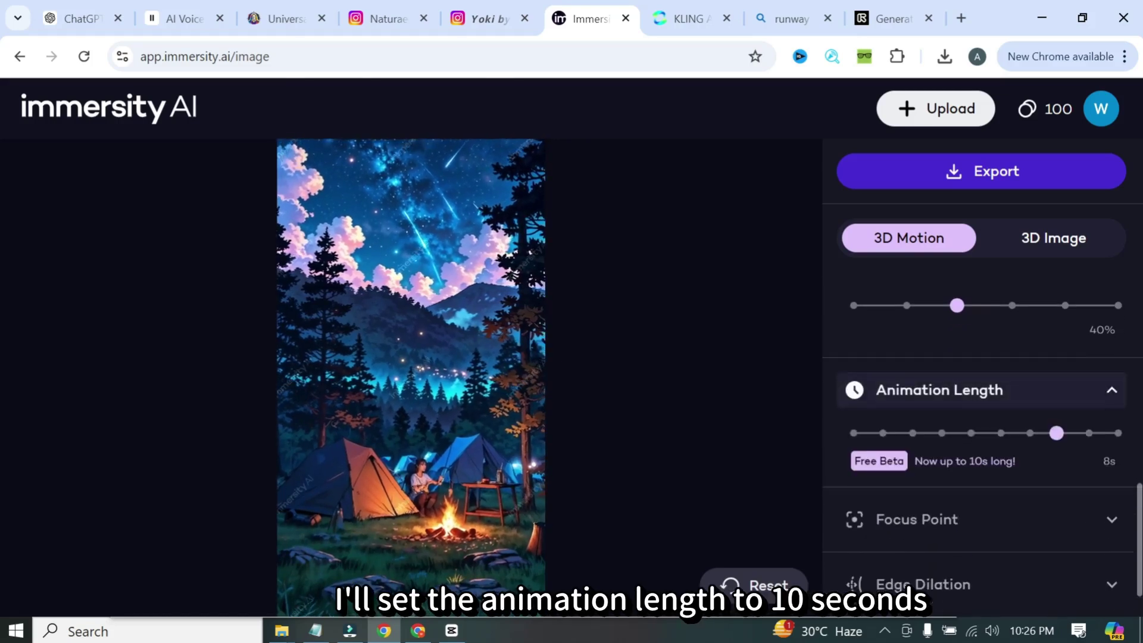
pyautogui.click(1118, 436)
pyautogui.scroll(-1, 1072, 447)
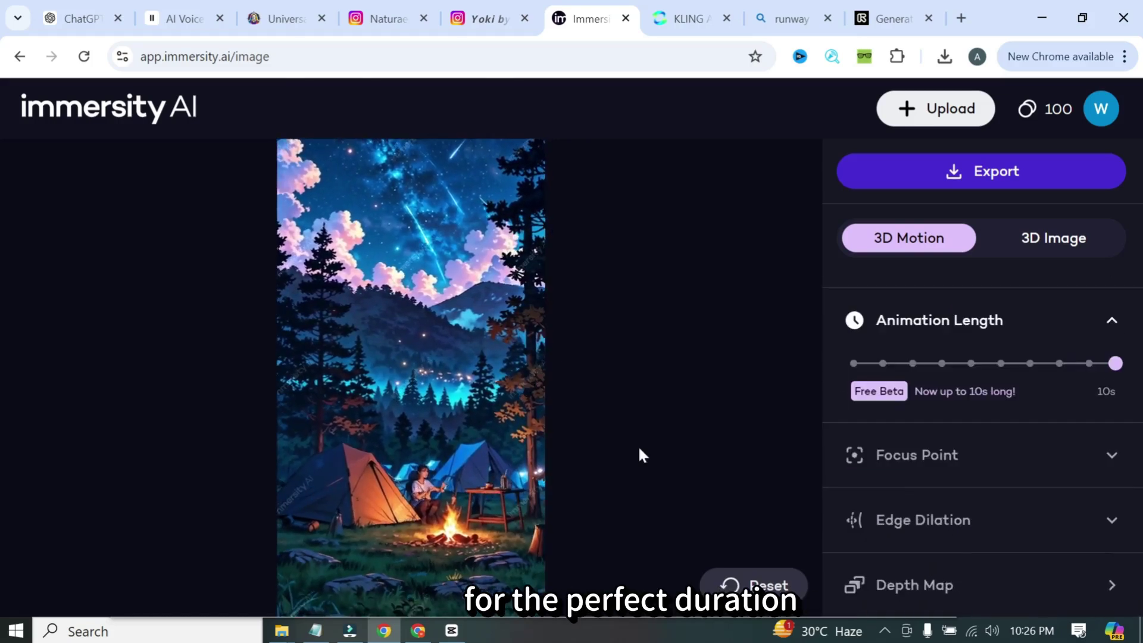
# Export as MP4 3D Motion at the free Limited 720x1282 resolution.
pyautogui.click(934, 177)
pyautogui.click(911, 258)
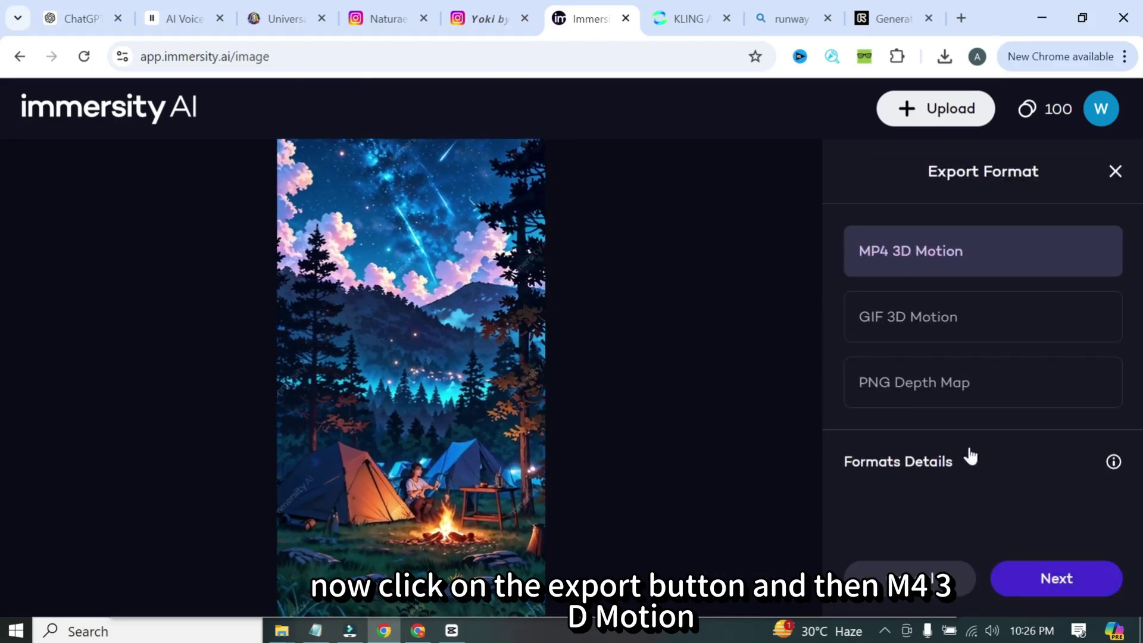
pyautogui.click(1041, 580)
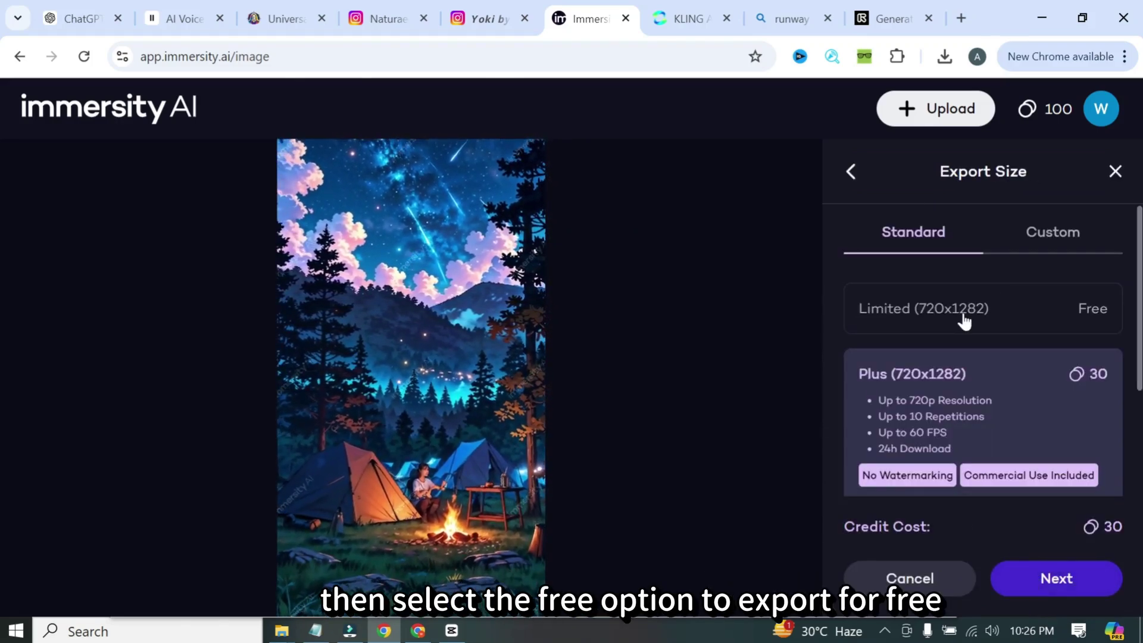
pyautogui.click(962, 318)
pyautogui.click(1042, 576)
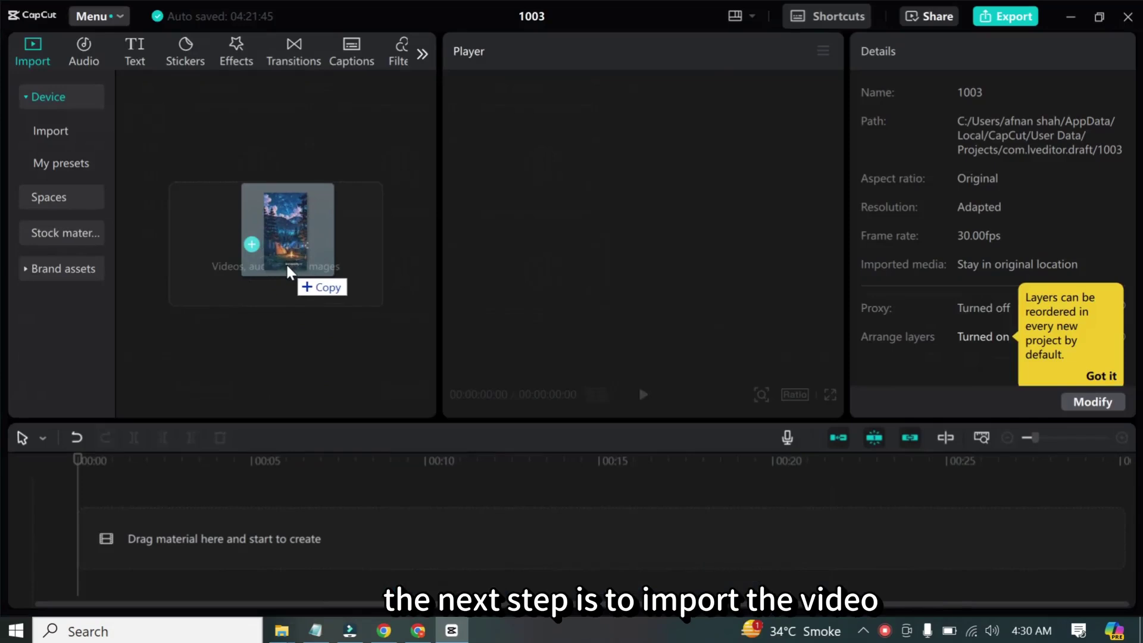
# Import the 10-second campfire MP4 to the timeline, scale it to 110%, and set Position Y to -198.
pyautogui.moveTo(287, 268); pyautogui.dragTo(289, 268)
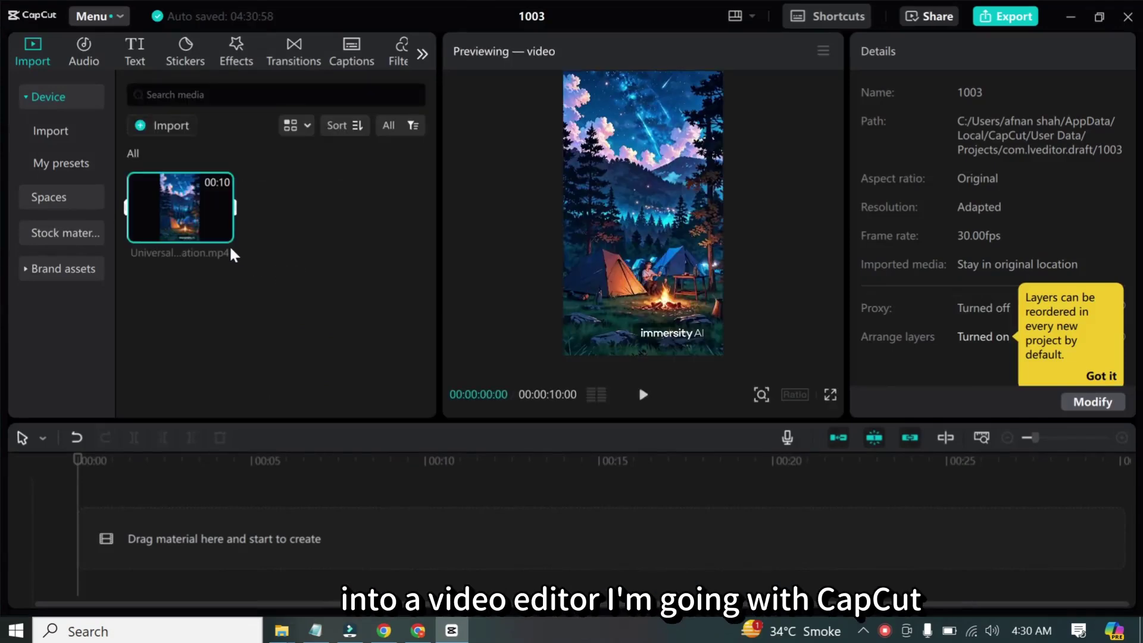
pyautogui.moveTo(188, 221); pyautogui.dragTo(113, 541)
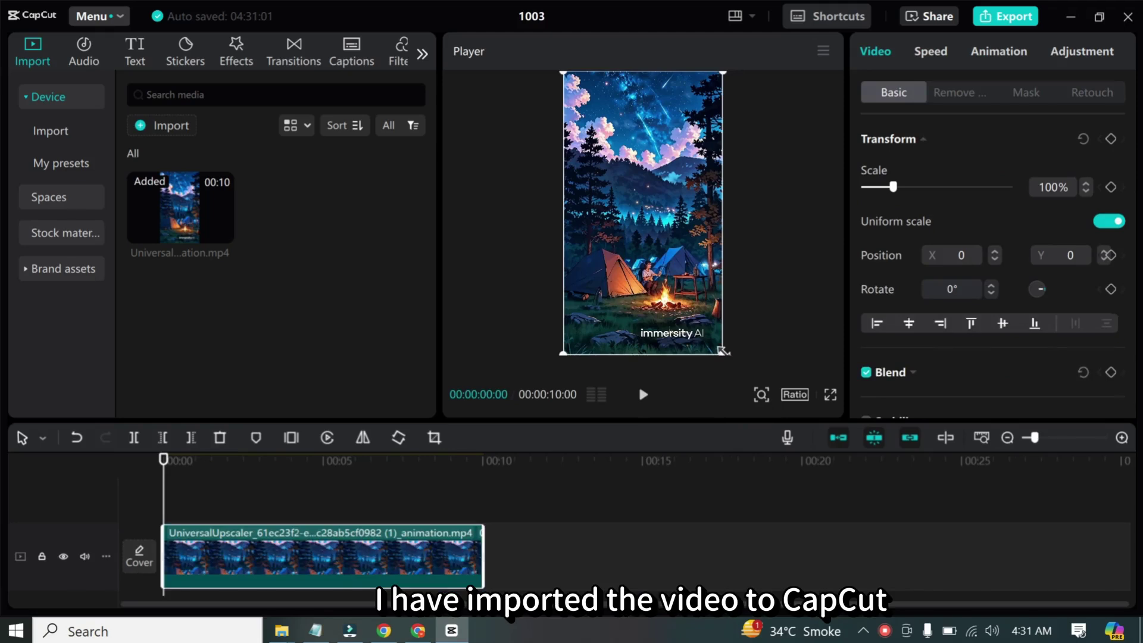
pyautogui.moveTo(723, 351); pyautogui.dragTo(732, 356)
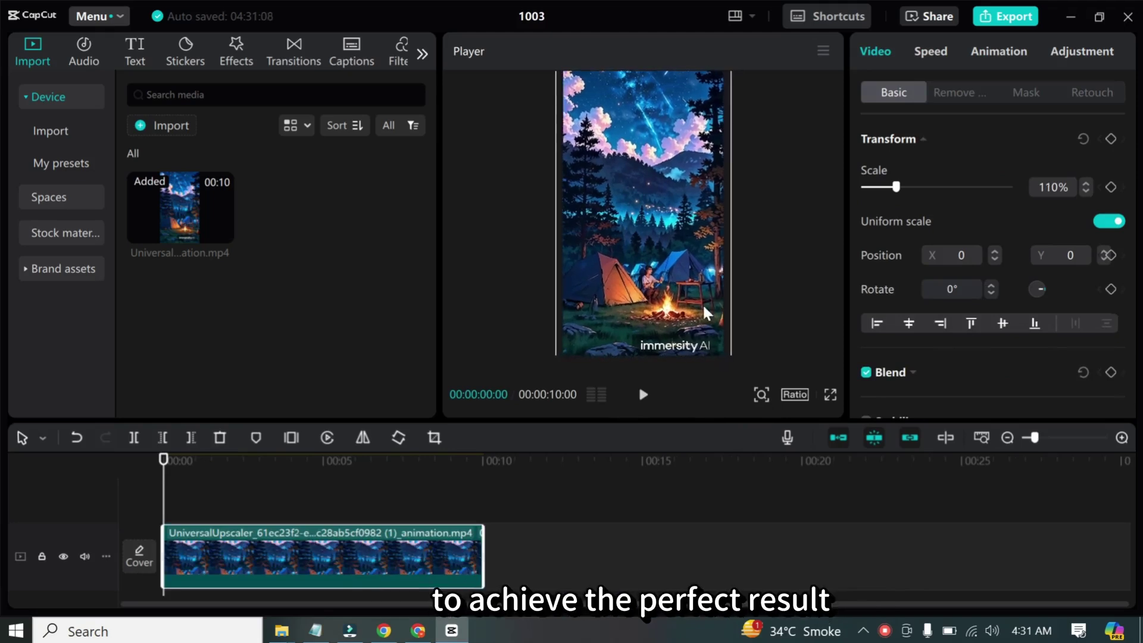
pyautogui.moveTo(706, 311); pyautogui.dragTo(707, 327)
pyautogui.press('space')
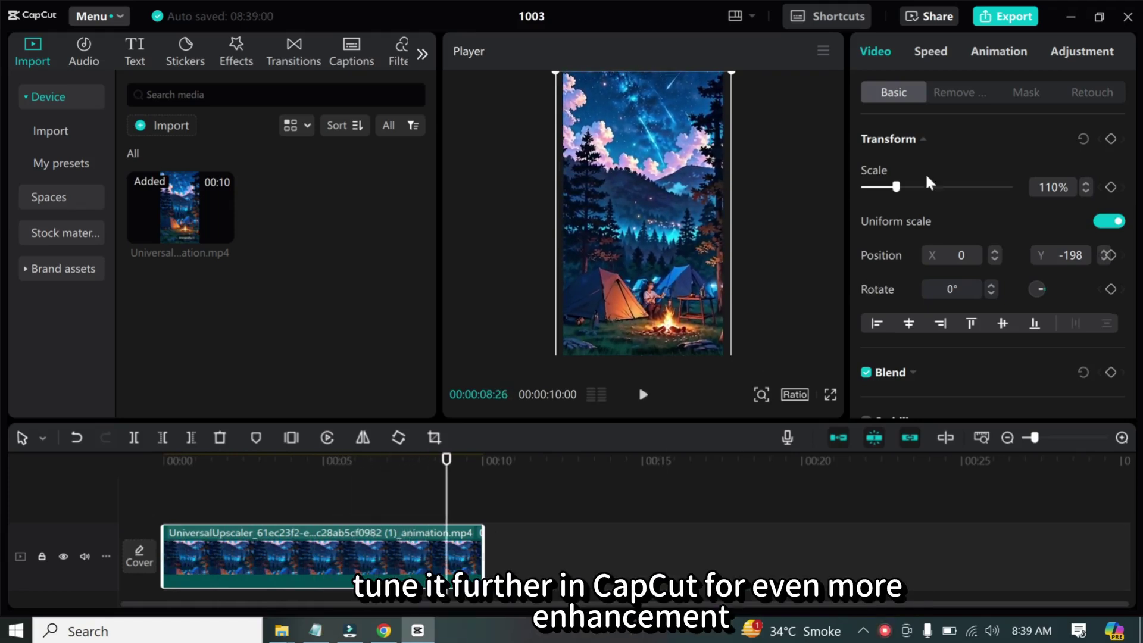
# In Basic adjustments, set saturation 2, contrast 2, highlight 1 and shadow -1.
pyautogui.click(1075, 60)
pyautogui.scroll(-5, 1036, 238)
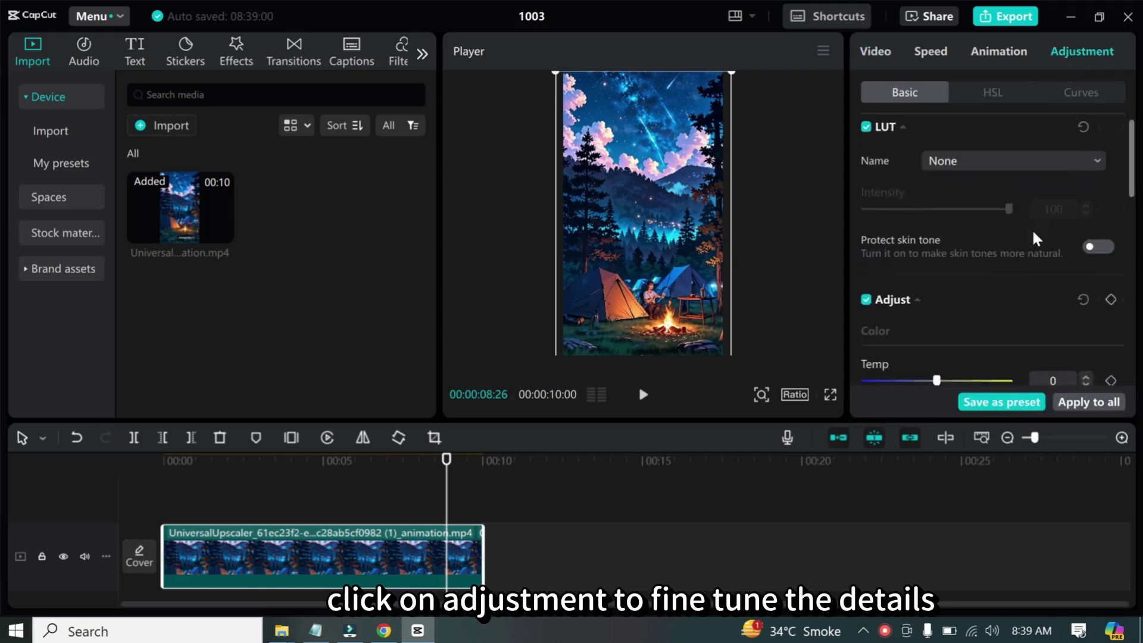
pyautogui.scroll(-2, 1090, 189)
pyautogui.scroll(3, 1089, 250)
pyautogui.click(1087, 246)
pyautogui.click(1087, 246)
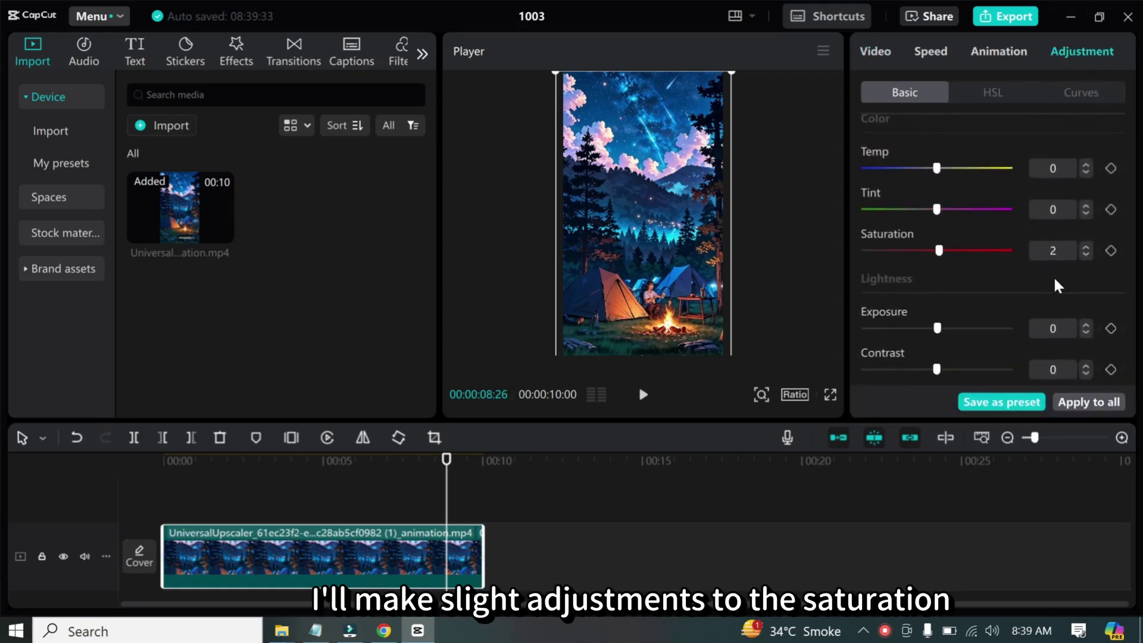
pyautogui.scroll(-4, 1057, 286)
pyautogui.click(1087, 246)
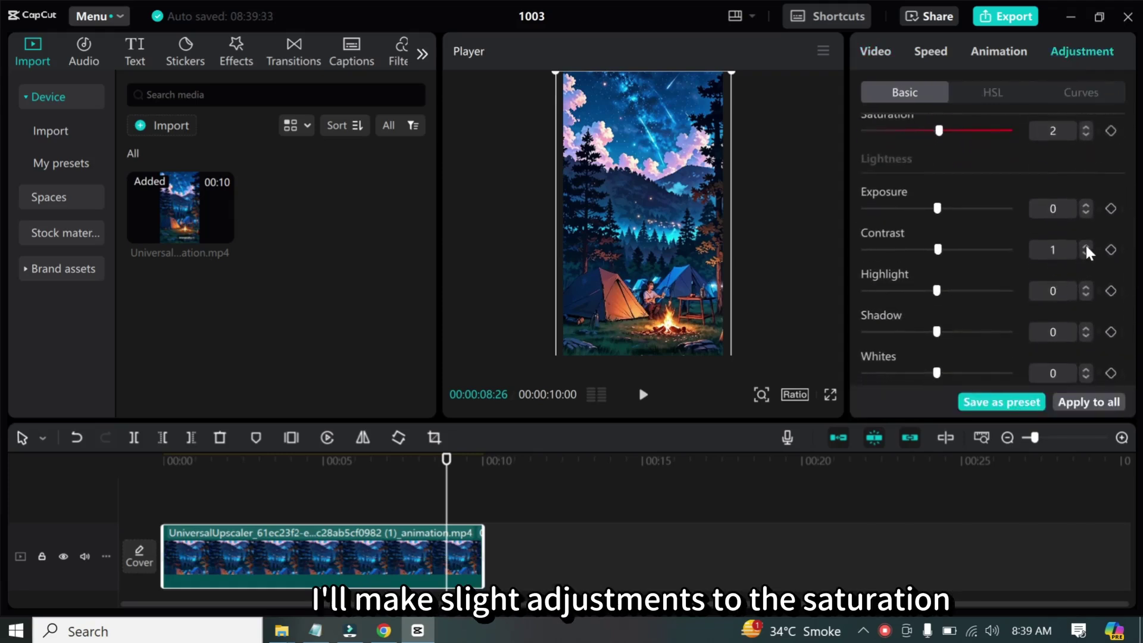
pyautogui.click(1087, 287)
pyautogui.click(1087, 337)
# Lower blacks to -1 and raise brilliance to 1, then toggle adjustments off and on to compare.
pyautogui.scroll(-4, 1087, 333)
pyautogui.click(1087, 287)
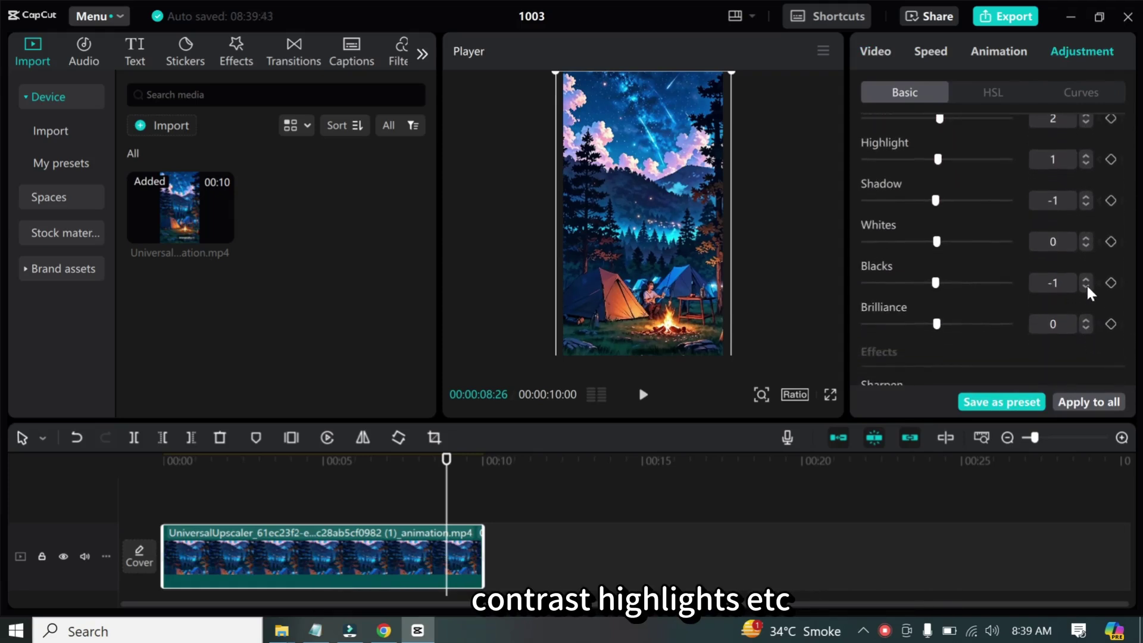
pyautogui.click(1087, 320)
pyautogui.scroll(-4, 1074, 356)
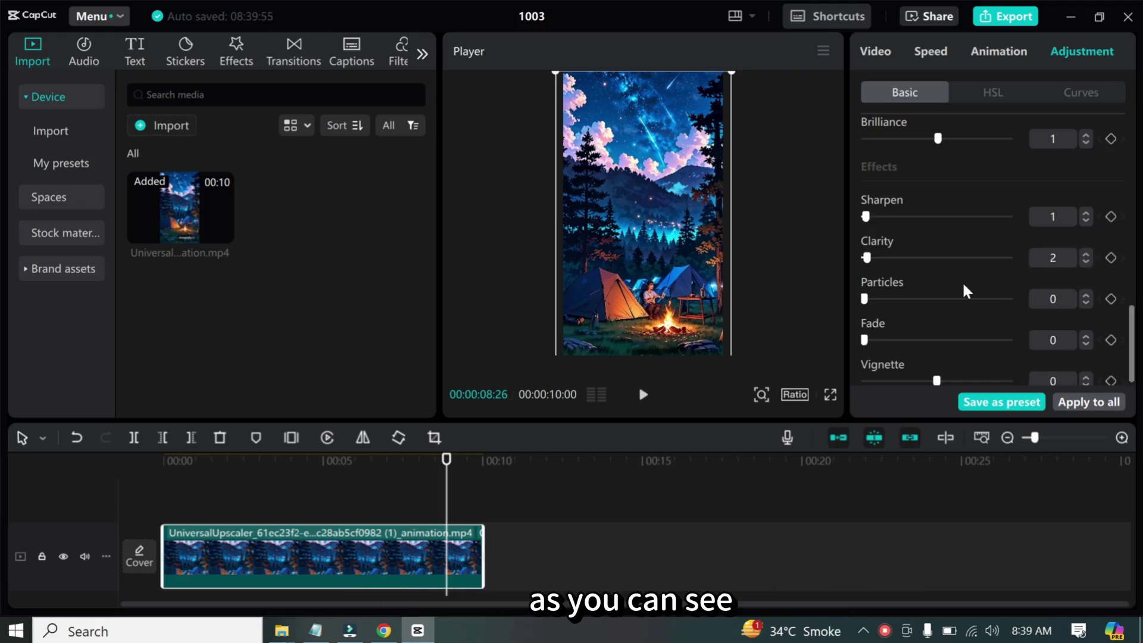
pyautogui.scroll(6, 965, 289)
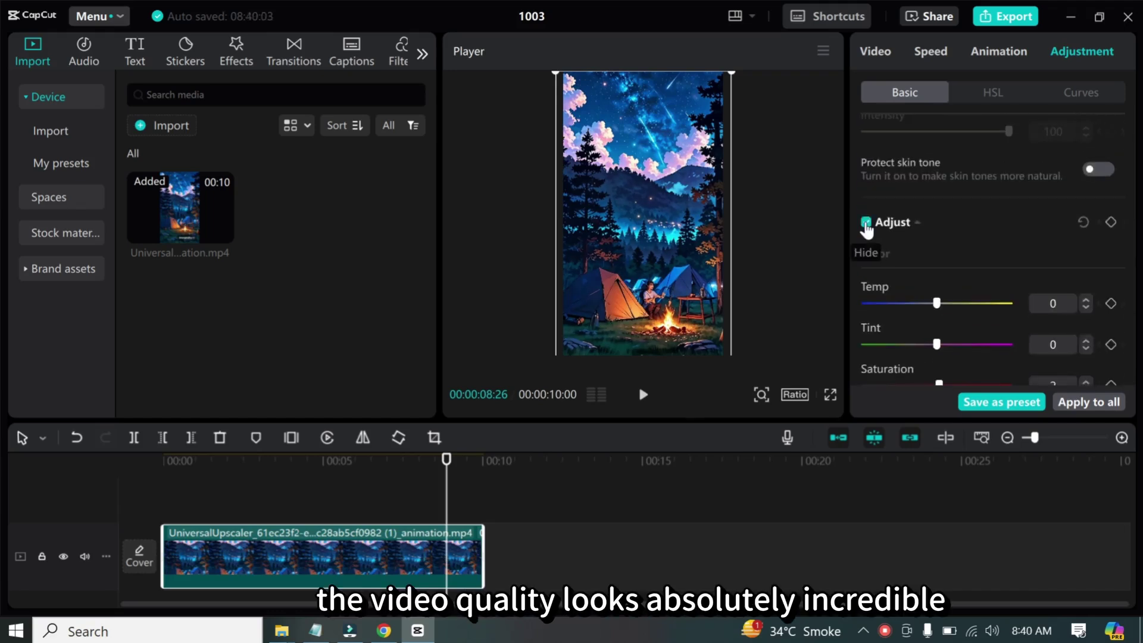
pyautogui.click(866, 224)
pyautogui.click(867, 223)
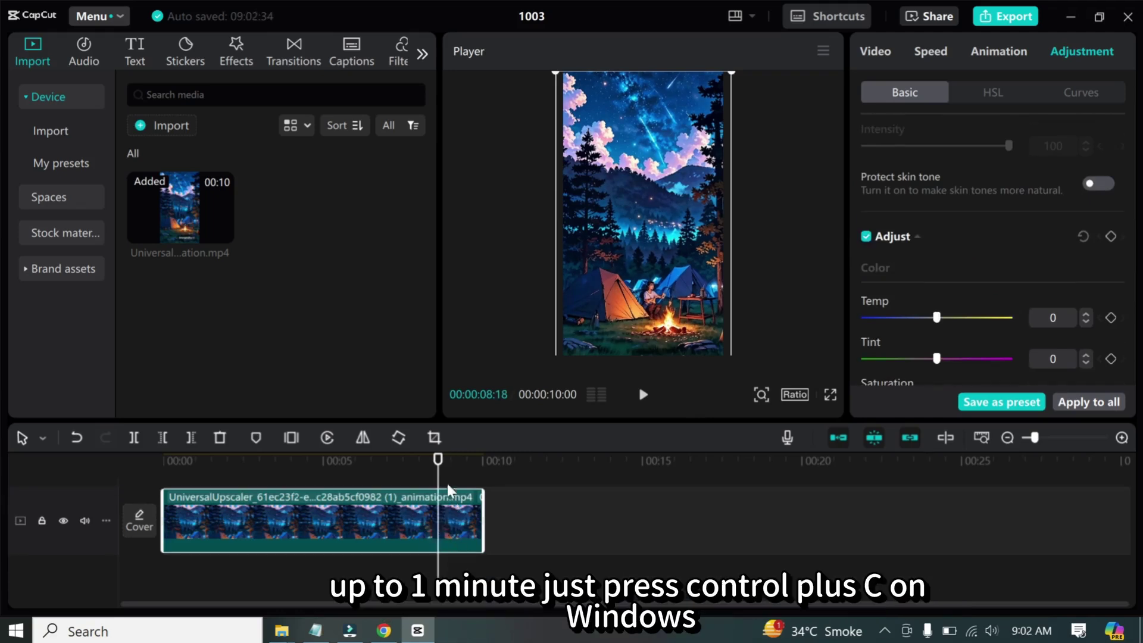
# Paste a copy of the clip at 10 seconds, right after the original on the main track.
pyautogui.moveTo(438, 469); pyautogui.dragTo(493, 468)
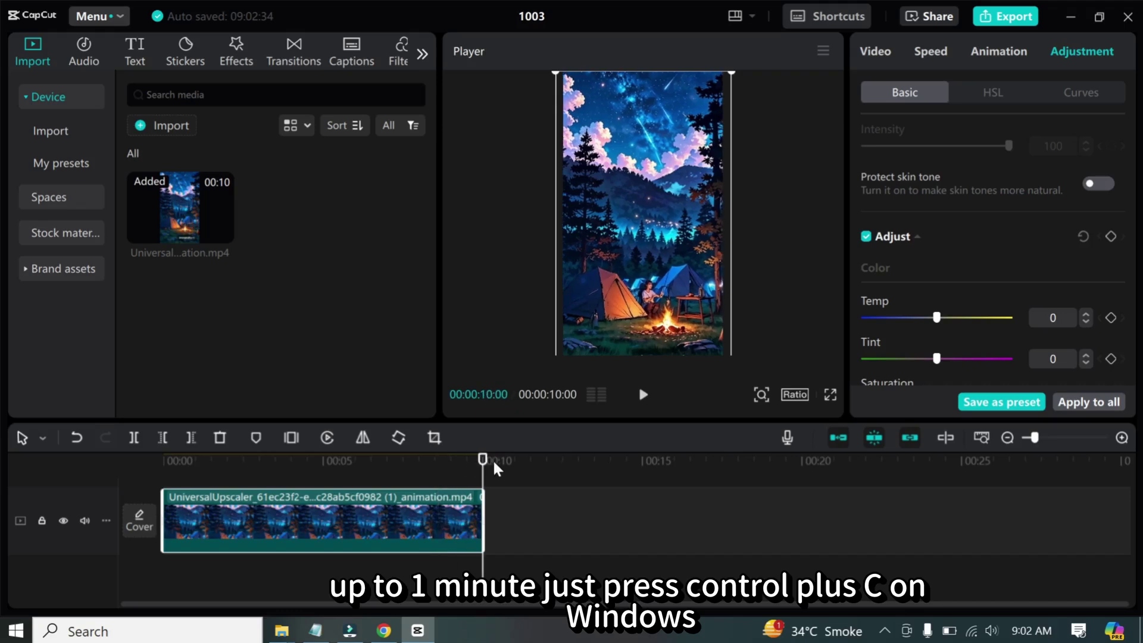
pyautogui.hotkey('ctrl', 'v')
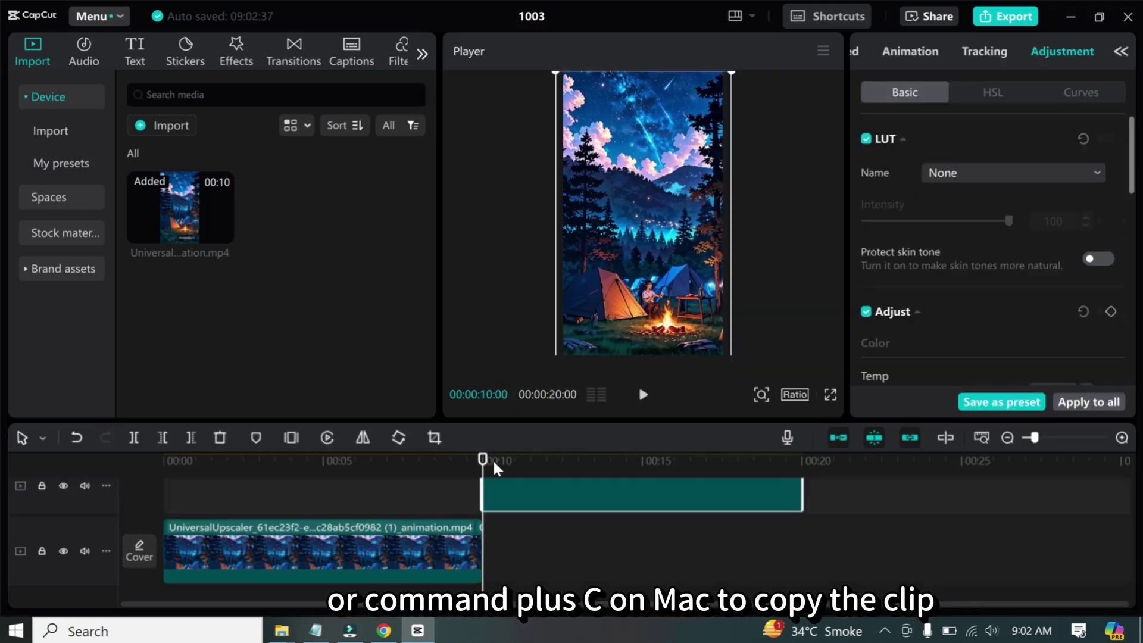
pyautogui.moveTo(515, 498); pyautogui.dragTo(522, 547)
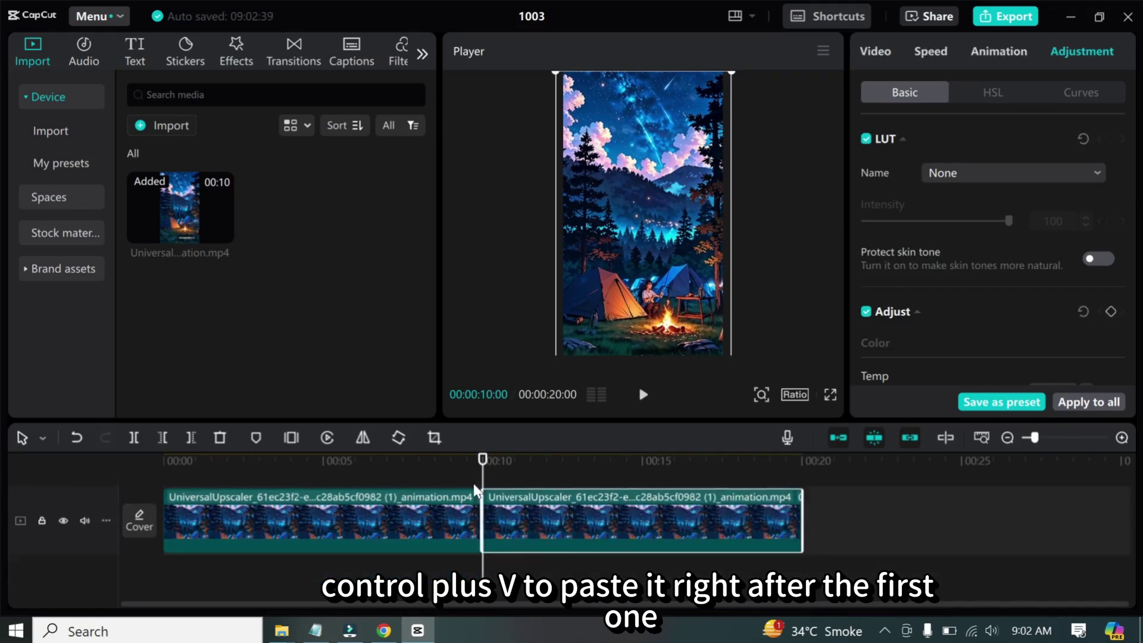
# Play back across the join between the two clips several times to check the loop.
pyautogui.click(411, 573)
pyautogui.press('space')
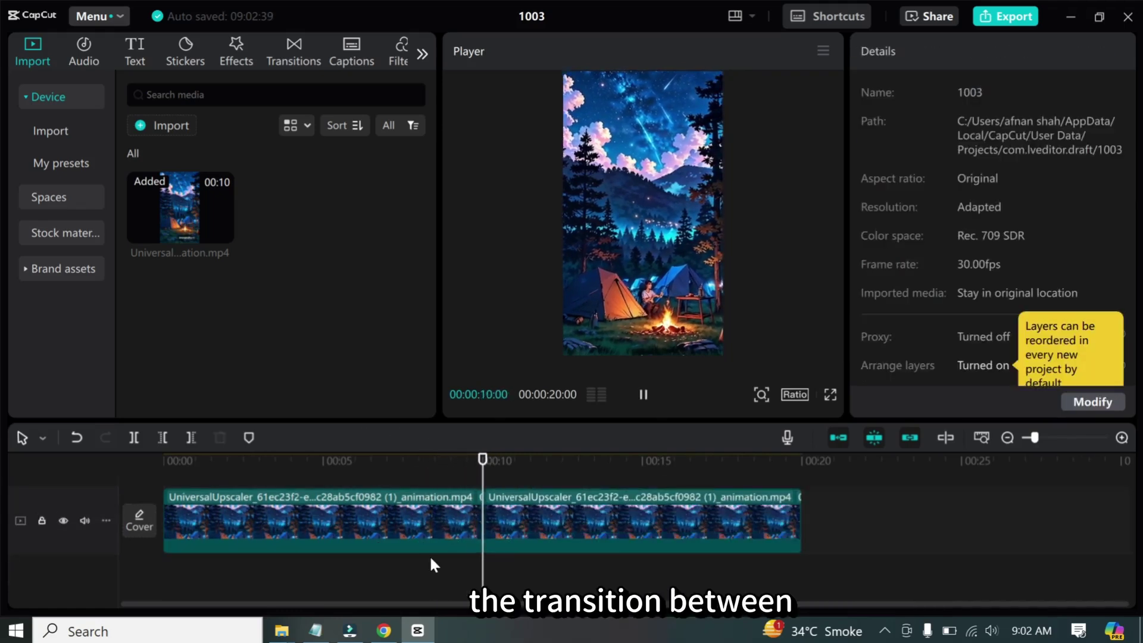
pyautogui.click(437, 573)
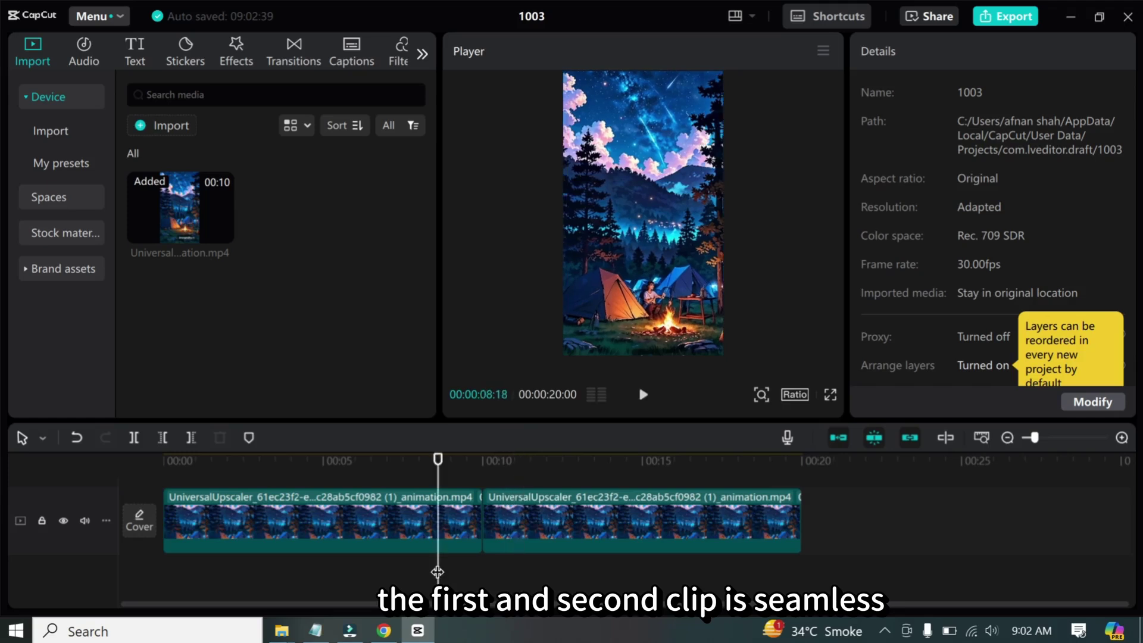
pyautogui.press('space')
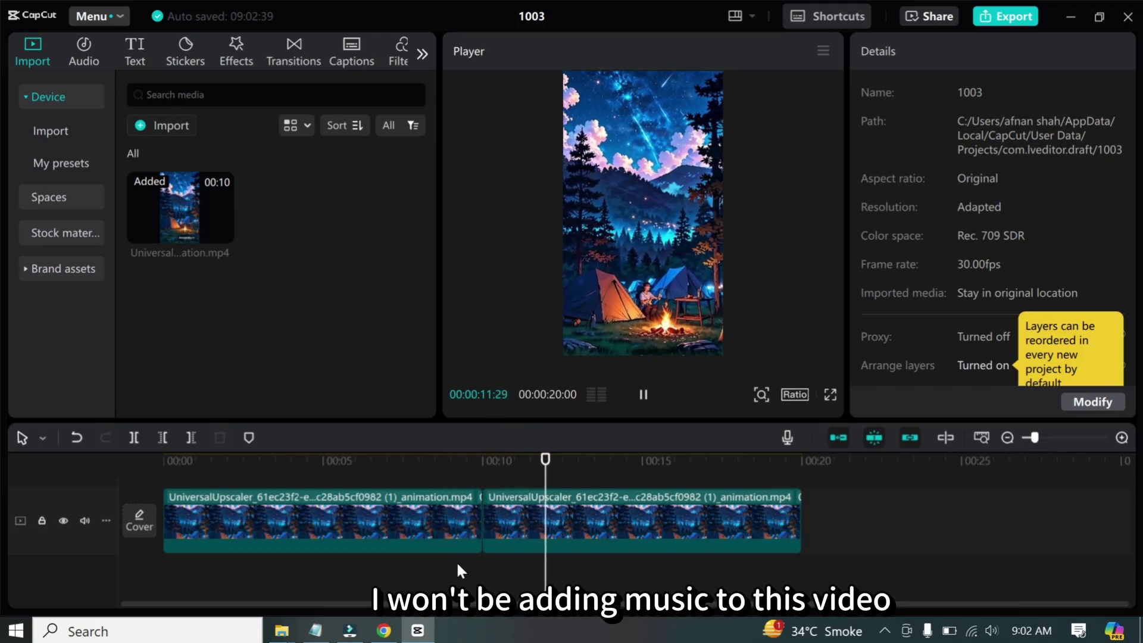
pyautogui.click(457, 573)
pyautogui.press('space')
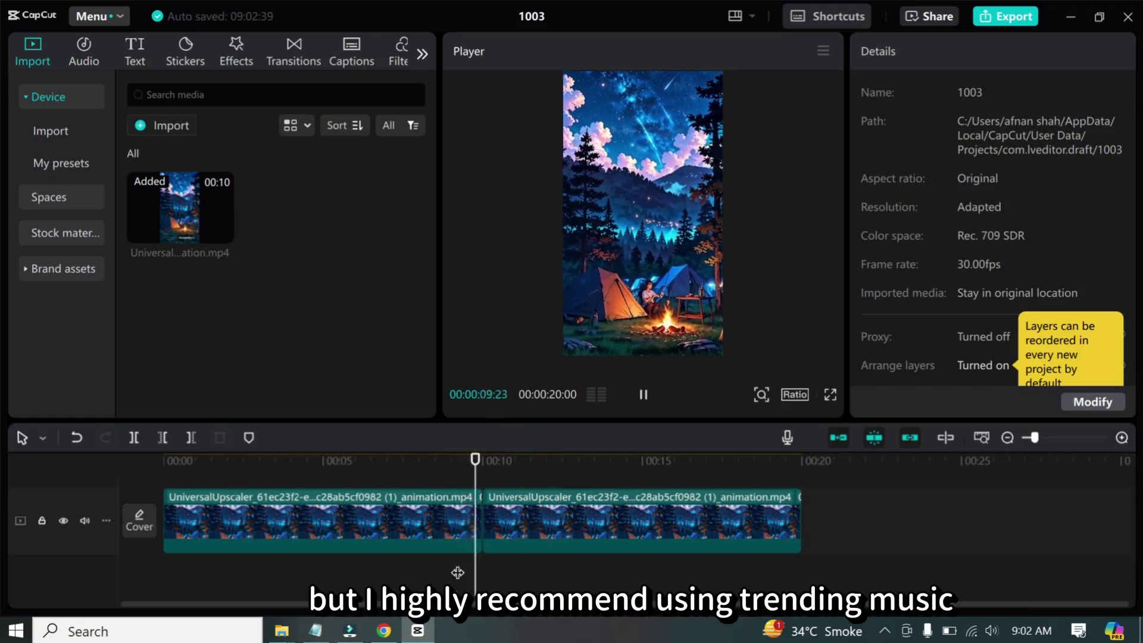
# Export the 20-second looped video with resolution set to 4K.
pyautogui.press('space')
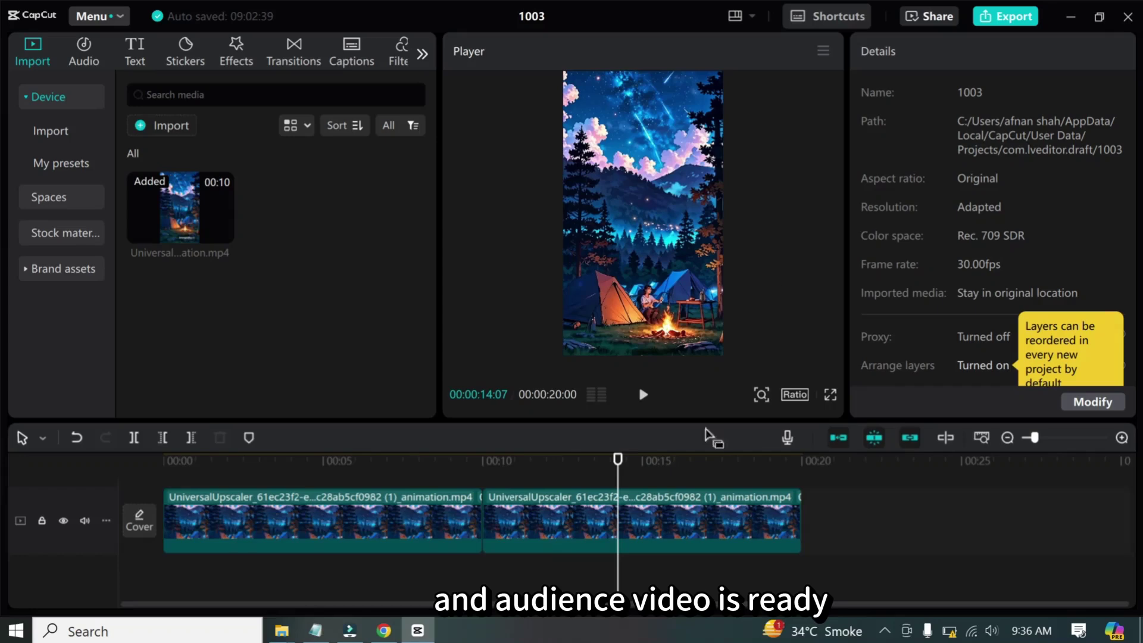
pyautogui.click(1005, 16)
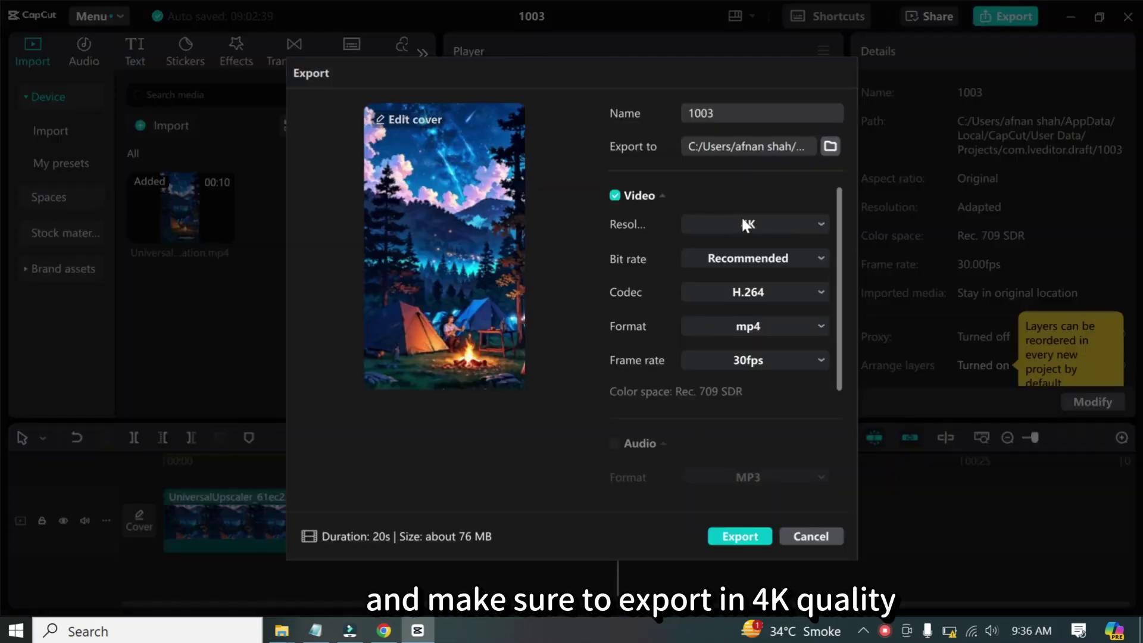
pyautogui.click(742, 224)
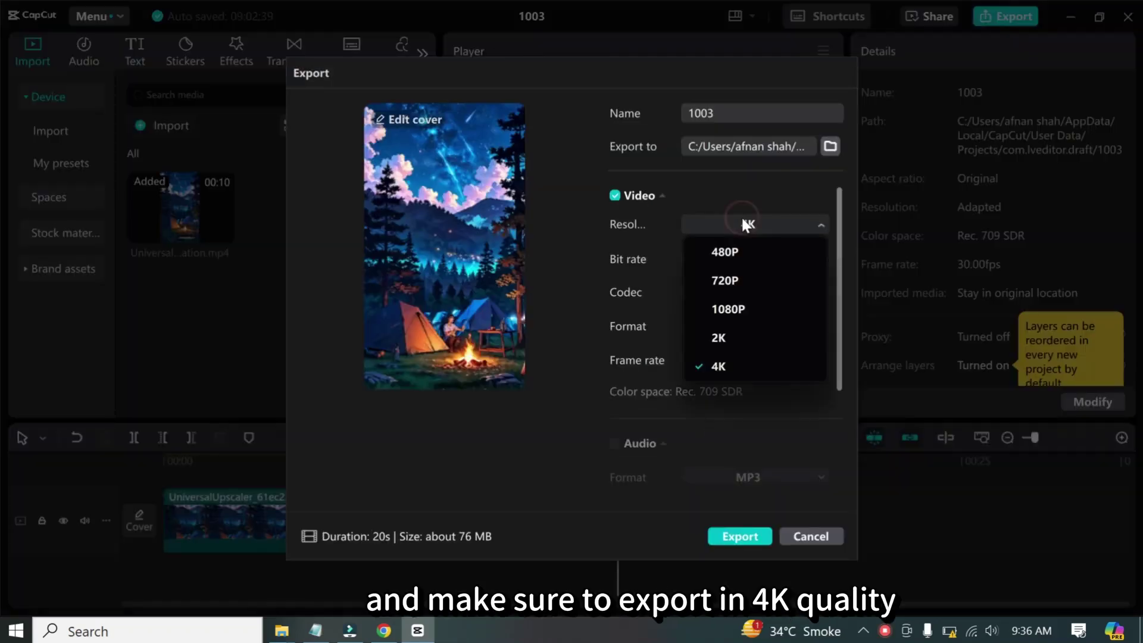
pyautogui.click(722, 362)
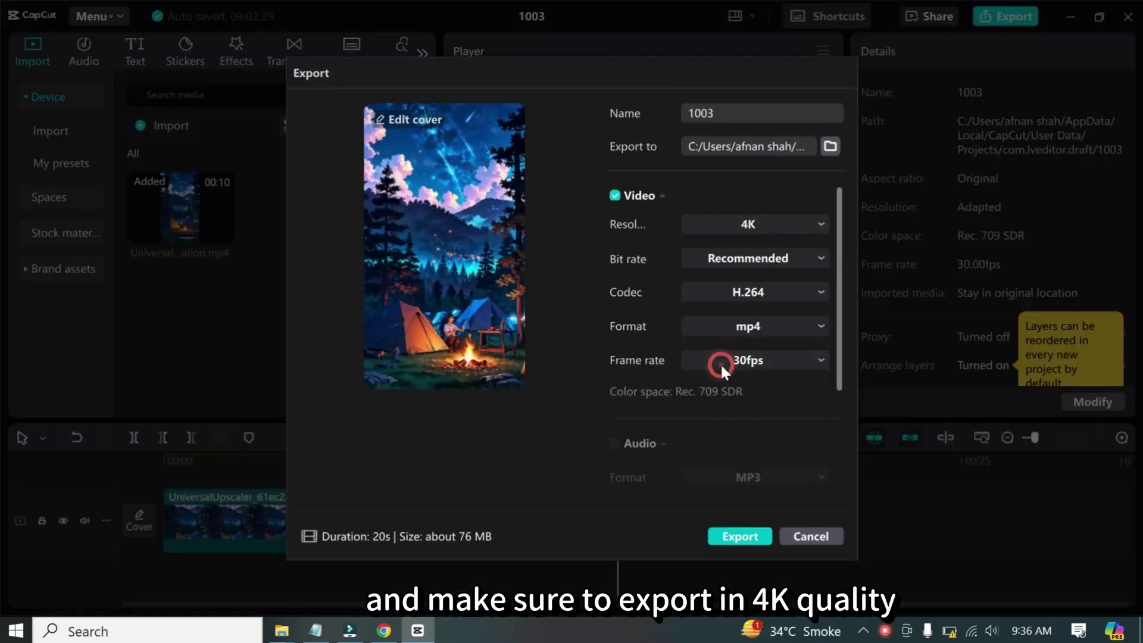
pyautogui.click(740, 535)
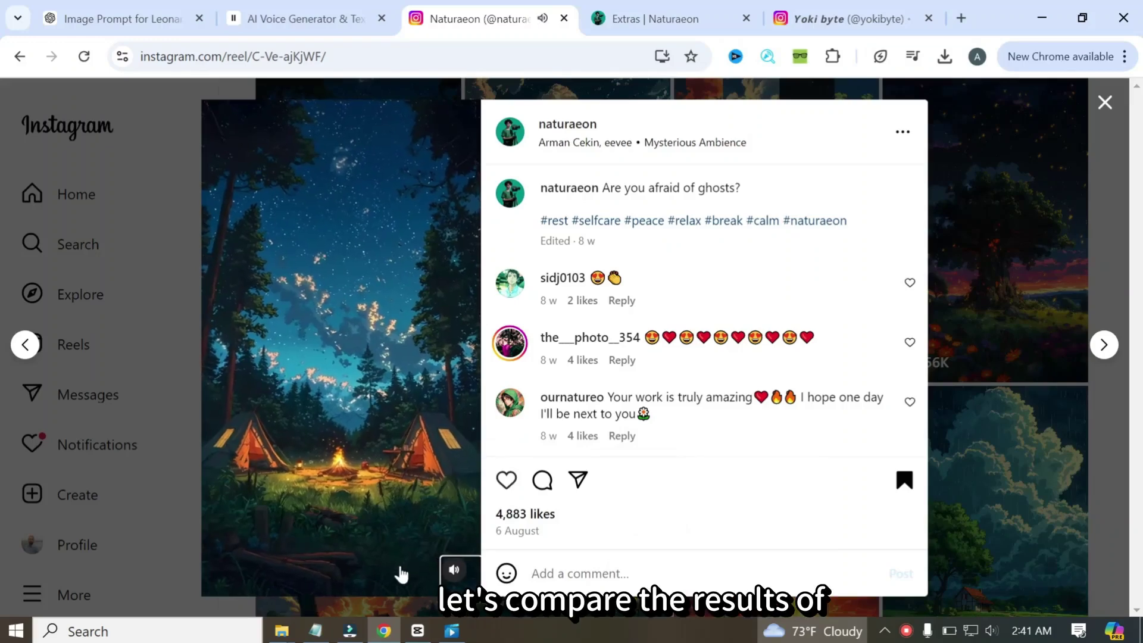